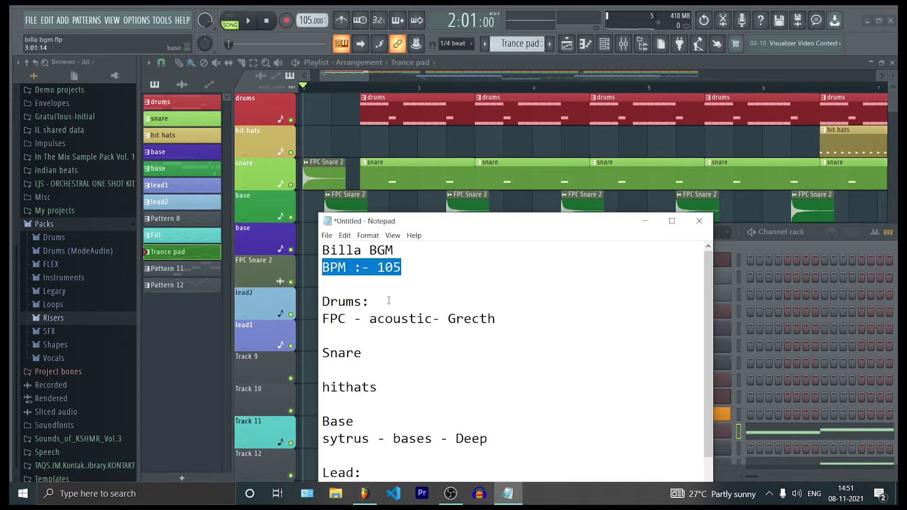
Step: Highlight the Drums heading in Notepad, then show the drums pattern's Gretch notes enlarged in FL Studio's piano roll
left_click(387, 303)
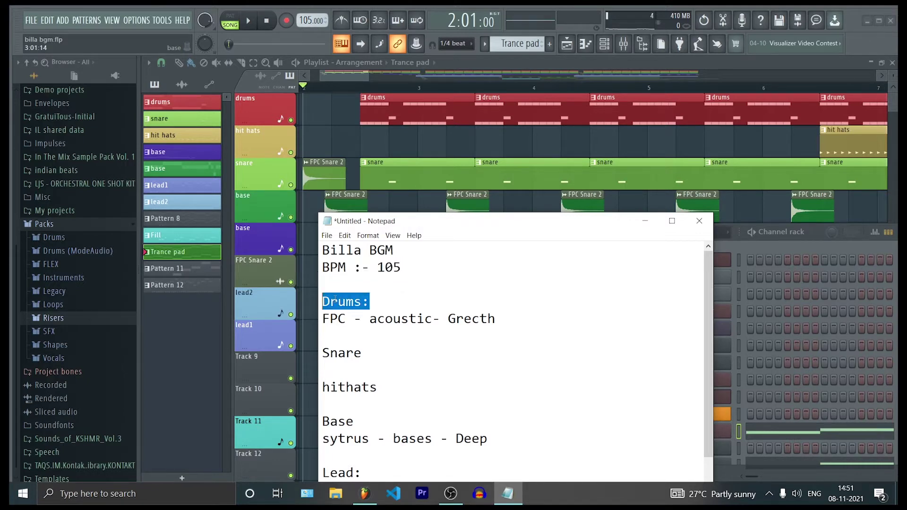
left_click(382, 108)
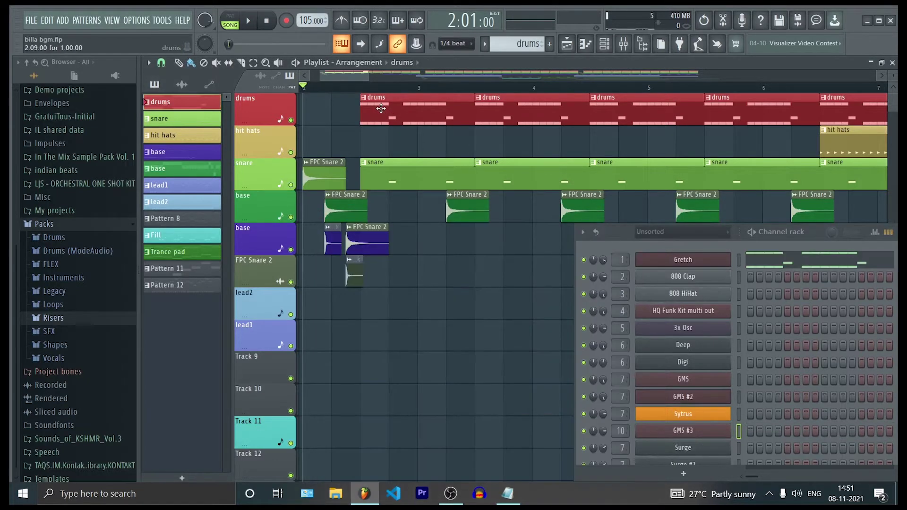
left_click(786, 268)
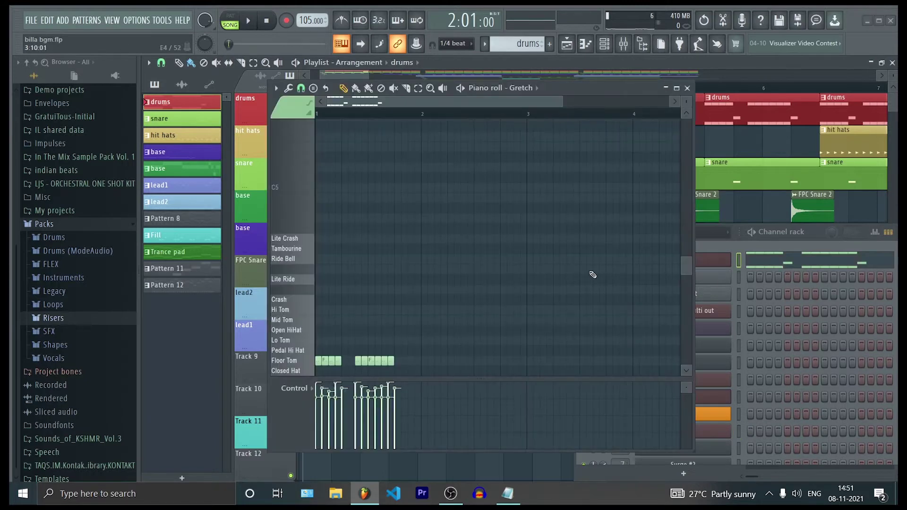
scroll(592, 274, "down", 3)
left_click_drag(563, 101, 396, 148)
scroll(436, 170, "down", 1)
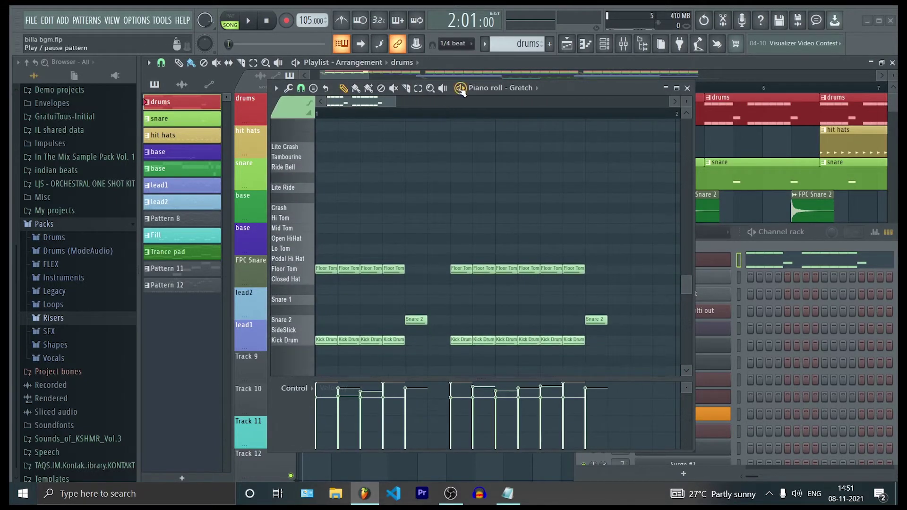
Step: Play the drums pattern from the Gretch piano roll, stop playback and close the piano roll
left_click(460, 90)
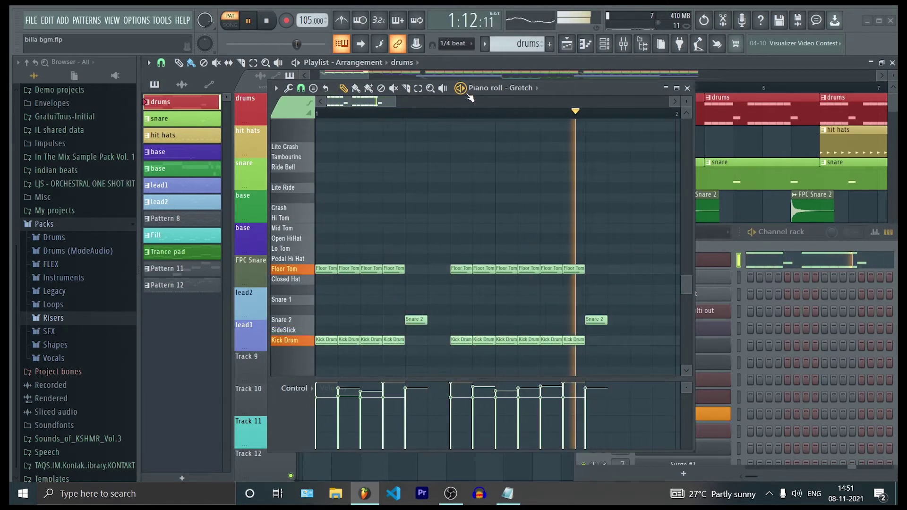
key("space")
left_click(688, 88)
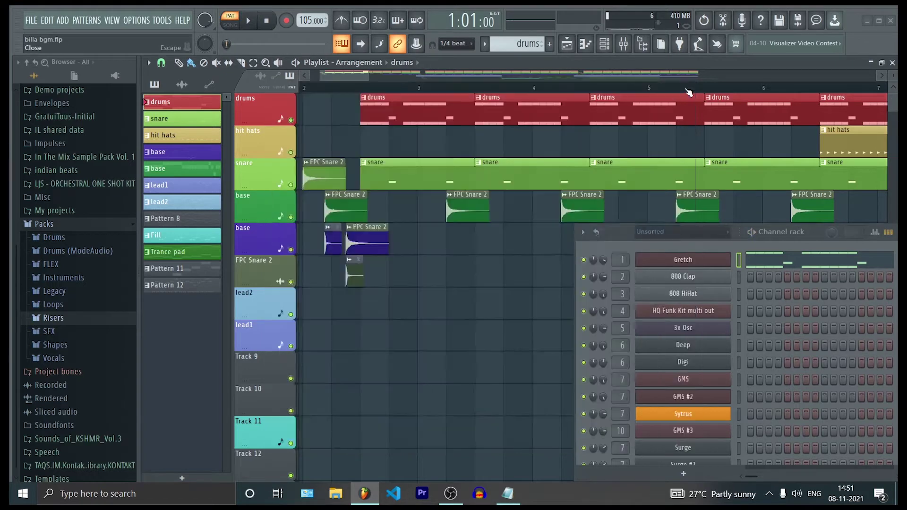
Step: Highlight the FPC acoustic line in Notepad, then view the Gretch preset among FPC's Acoustic presets and close the plugin
left_click(507, 494)
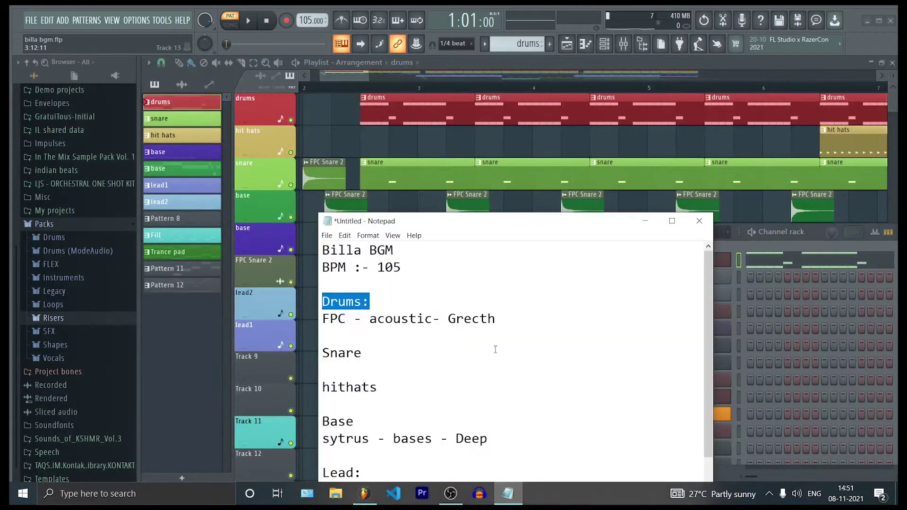
left_click_drag(505, 323, 326, 322)
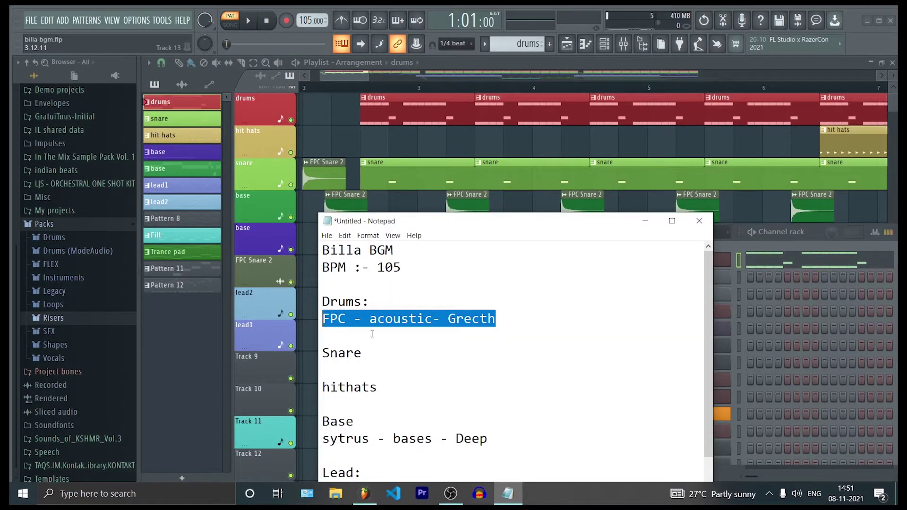
left_click(723, 265)
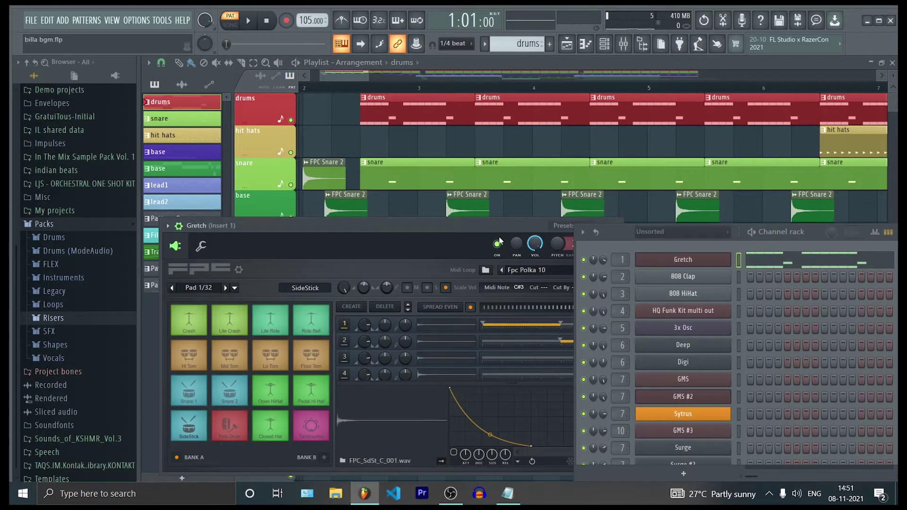
left_click_drag(470, 225, 542, 144)
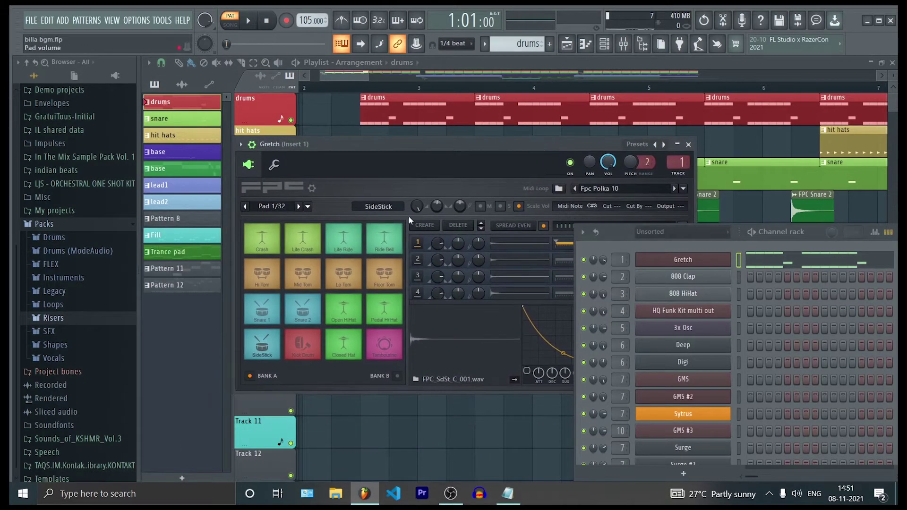
left_click(637, 143)
mouse_move(660, 149)
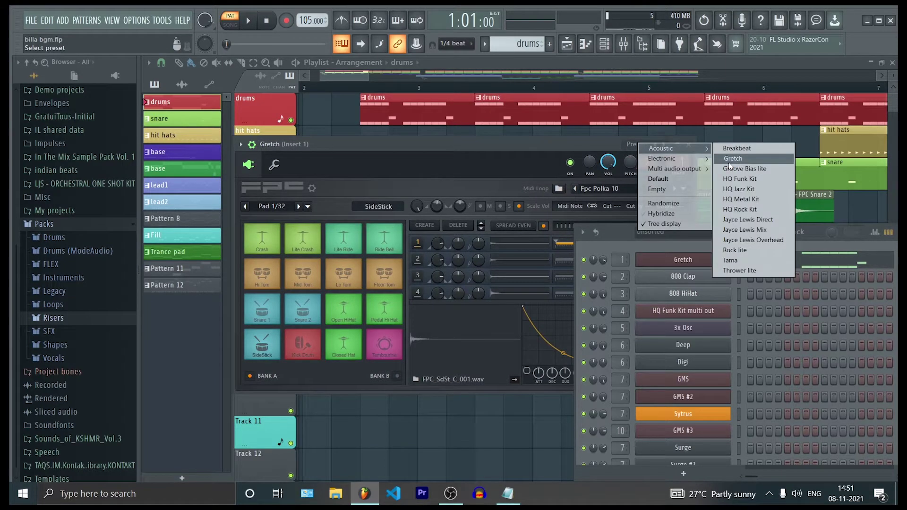
left_click(568, 146)
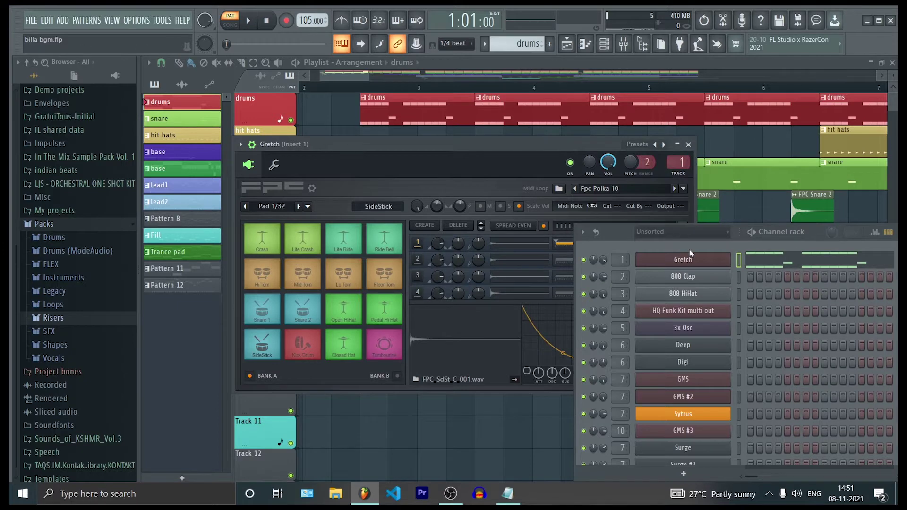
left_click(696, 259)
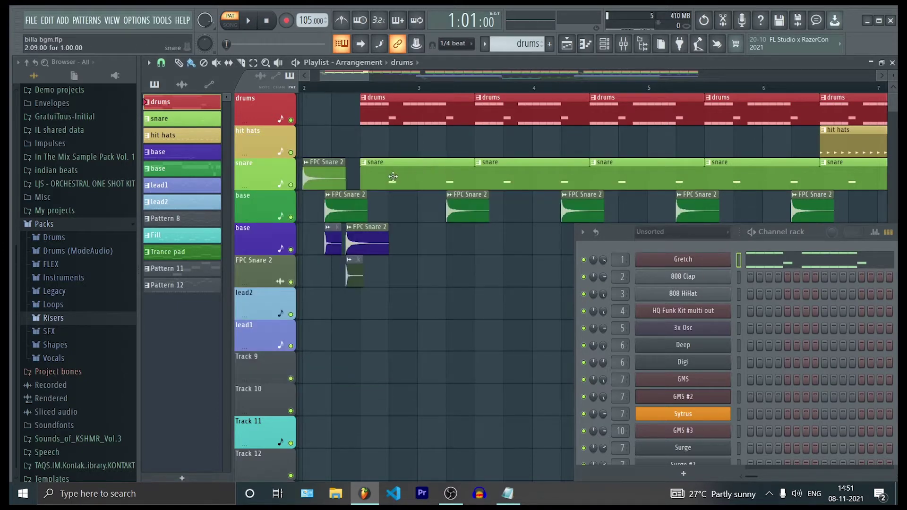
Step: Highlight the Snare heading in Notepad, then open the snare pattern's HQ Funk Kit multi out notes in the piano roll
left_click(508, 493)
left_click(386, 354)
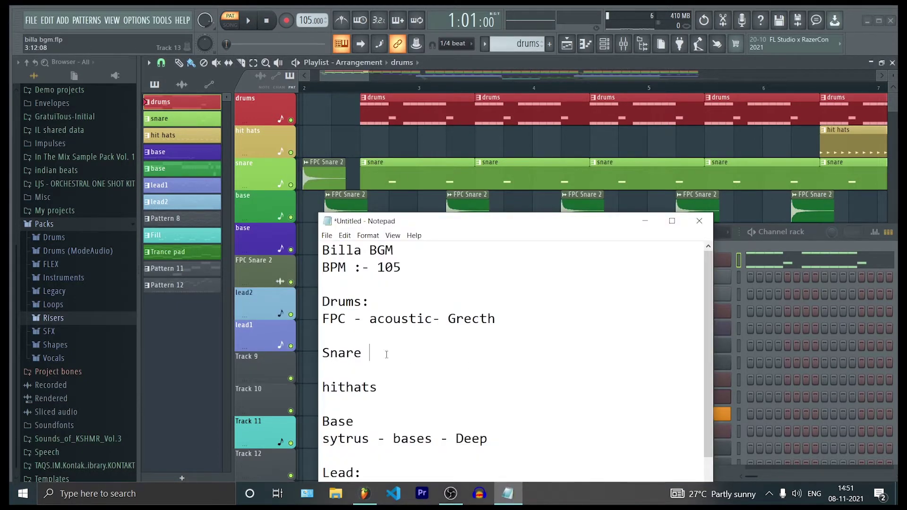
left_click_drag(386, 354, 320, 353)
left_click(408, 171)
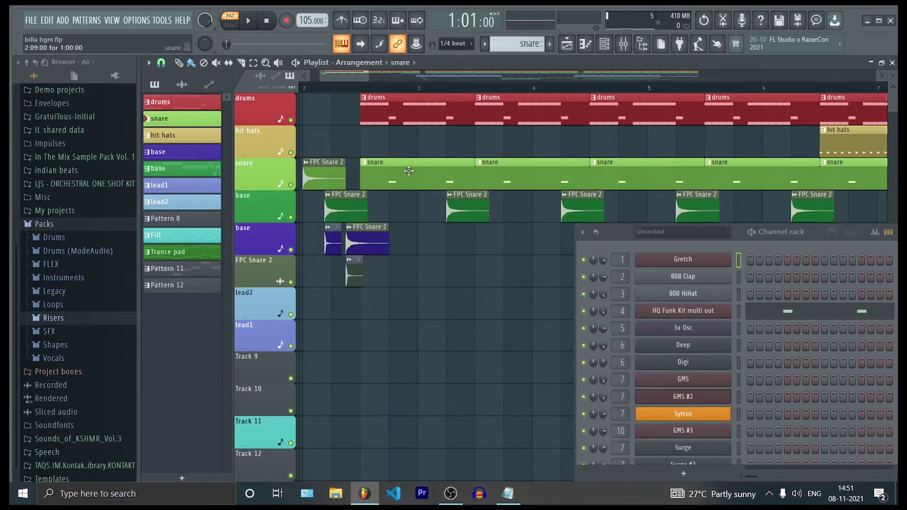
left_click(817, 318)
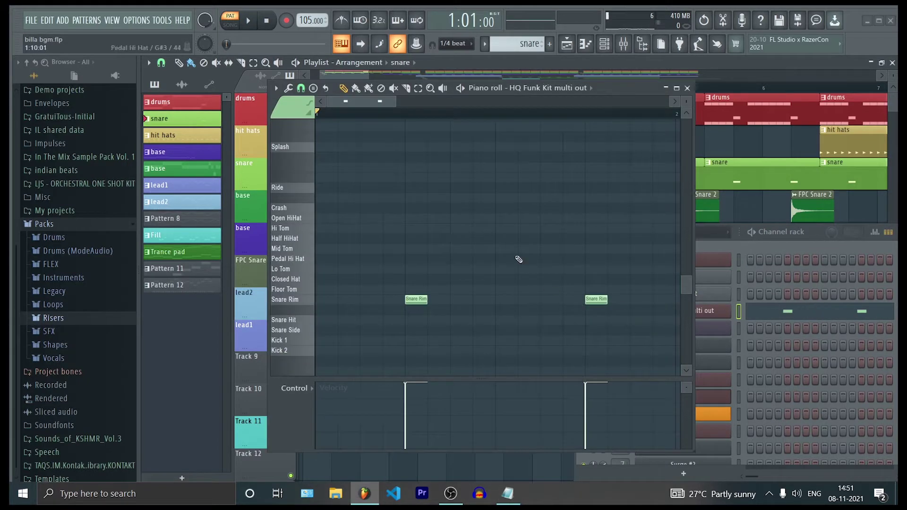
Step: Play the snare pattern, stop playback and close its piano roll
key("space")
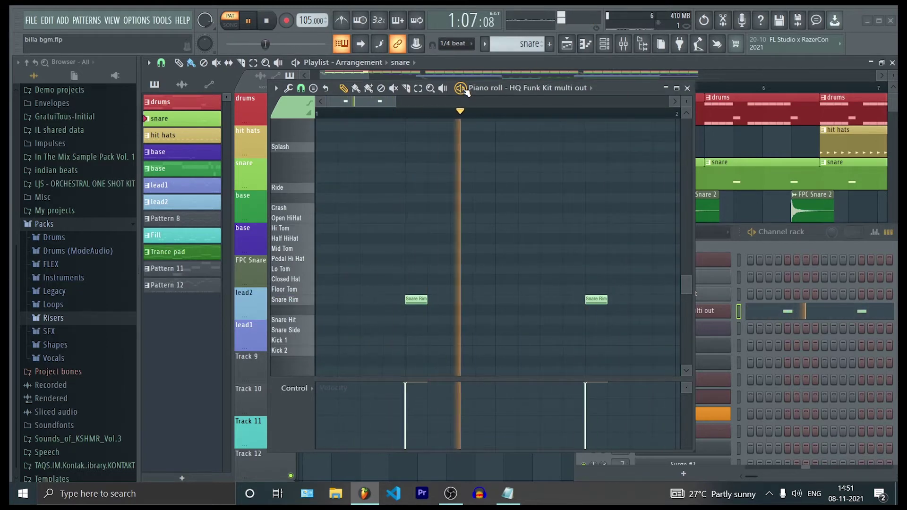
key("space")
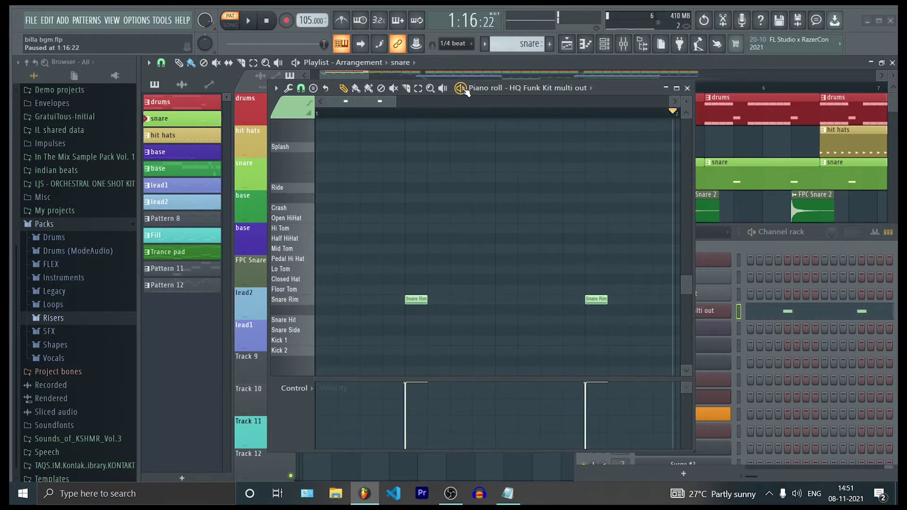
left_click(687, 88)
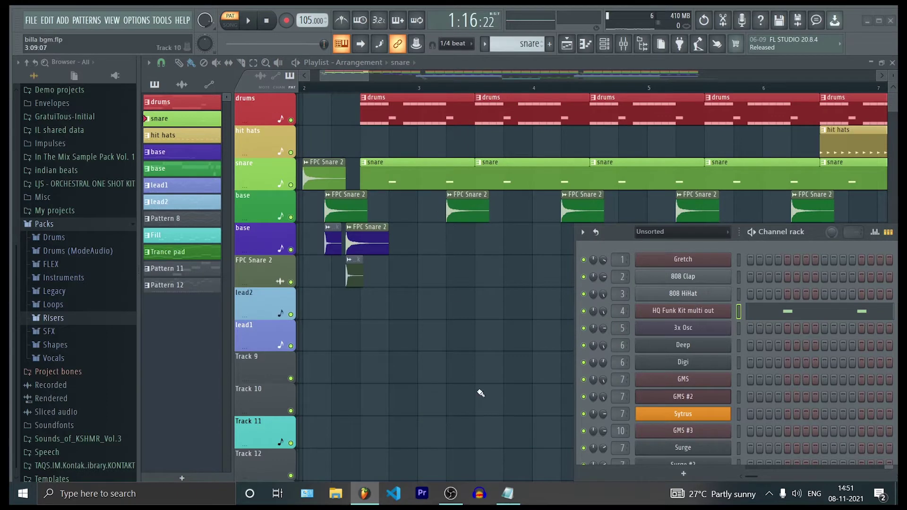
Step: Highlight the hithats heading in Notepad, then select the hit hats pattern from its playlist clip
left_click(510, 498)
left_click_drag(378, 387, 313, 392)
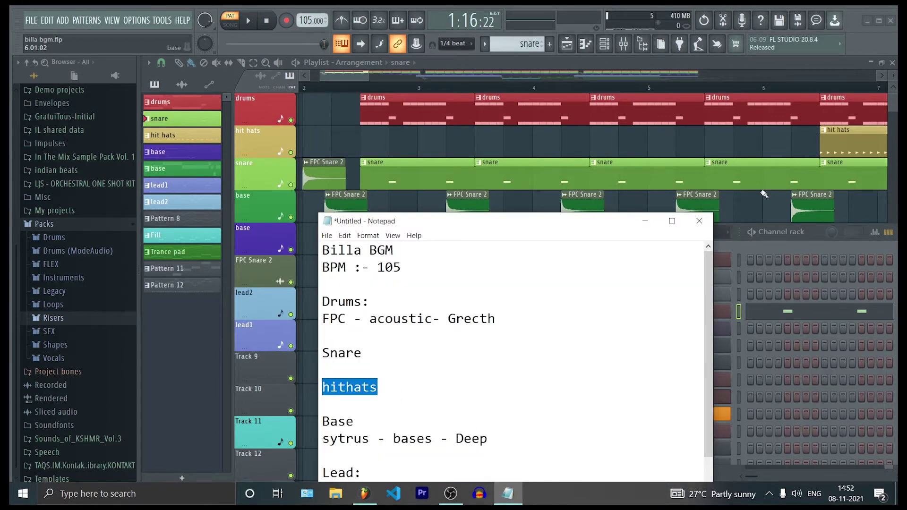
left_click_drag(347, 78, 386, 75)
left_click(389, 154)
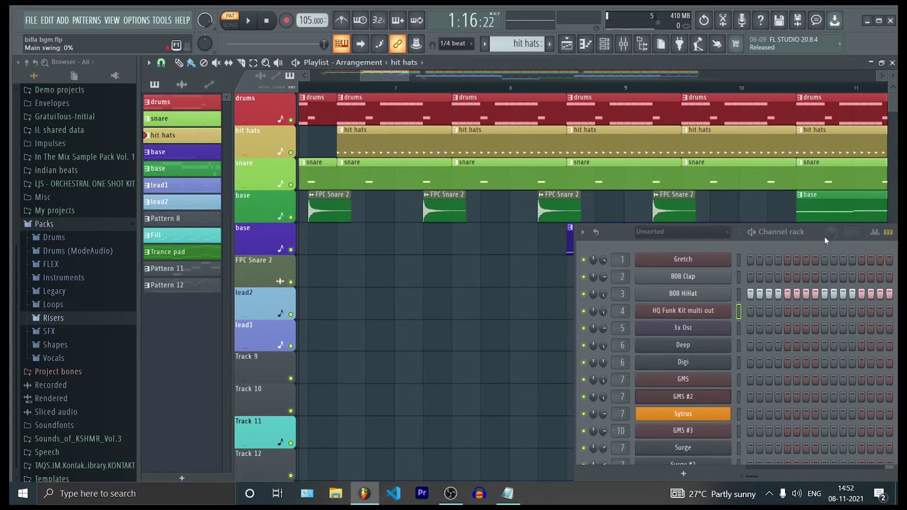
Step: Move the channel rack clear to show the 808 HiHat steps and play the hit hats pattern
left_click_drag(814, 228, 743, 200)
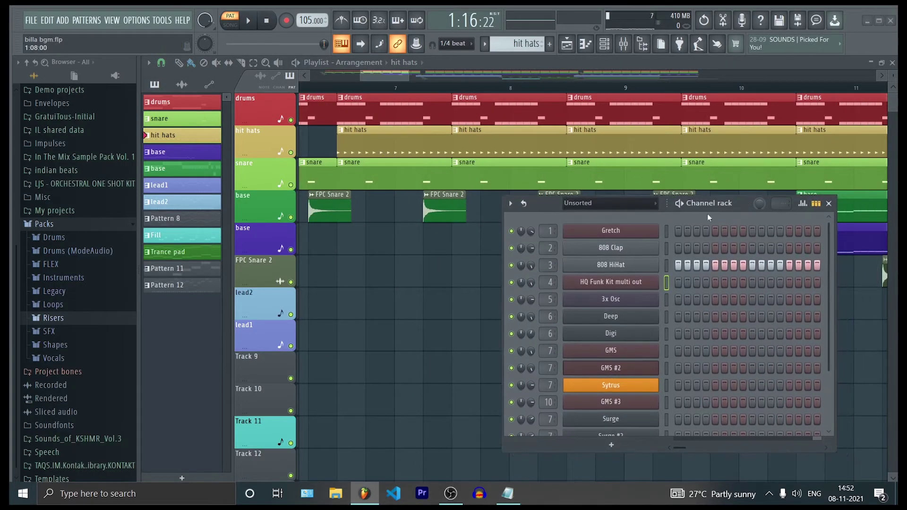
key("space")
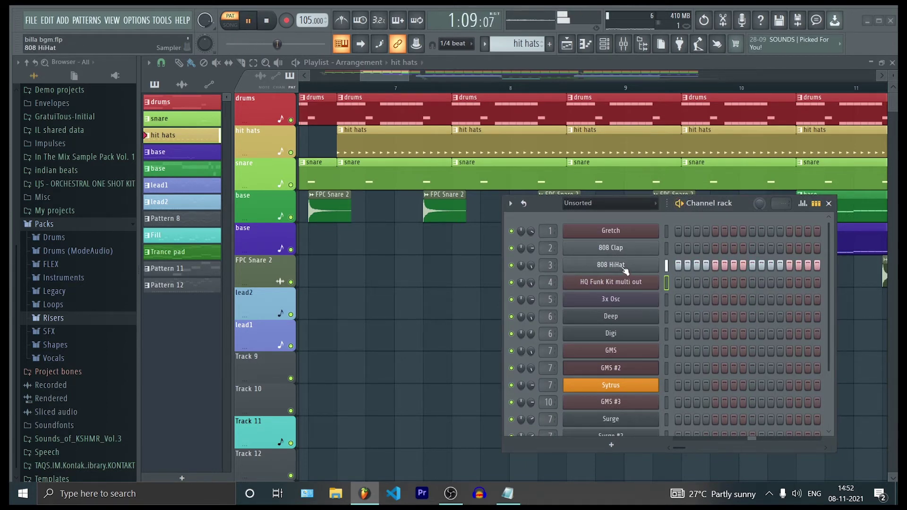
key("space")
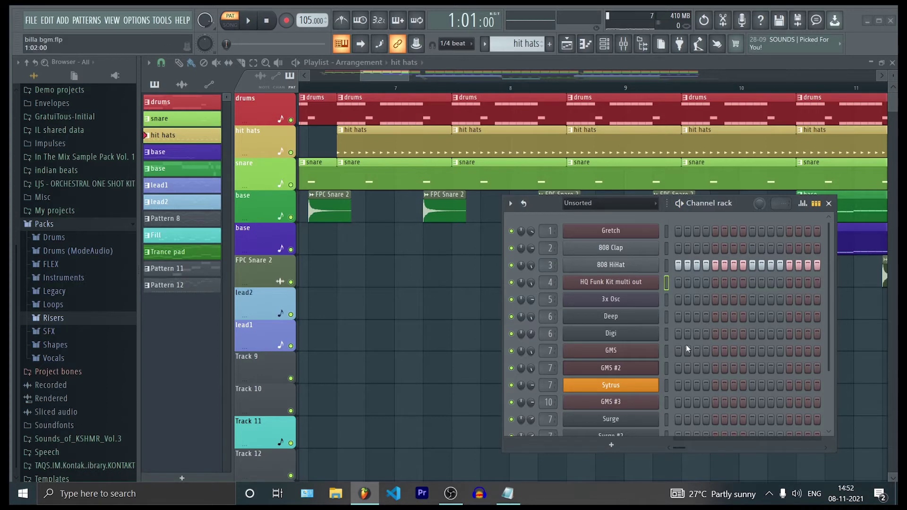
left_click_drag(704, 202, 770, 217)
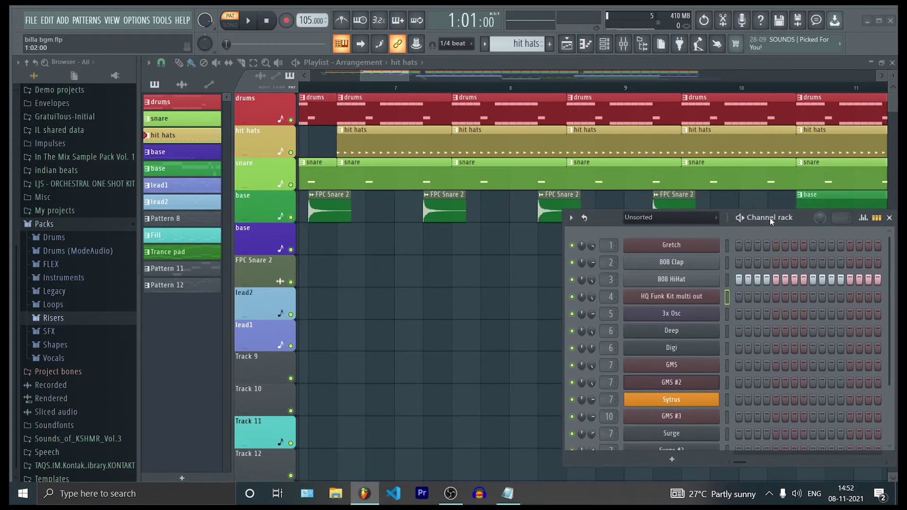
Step: Consult the Base entry in Notepad, then show the purple base pattern's Deep notes enlarged in the piano roll
left_click(508, 494)
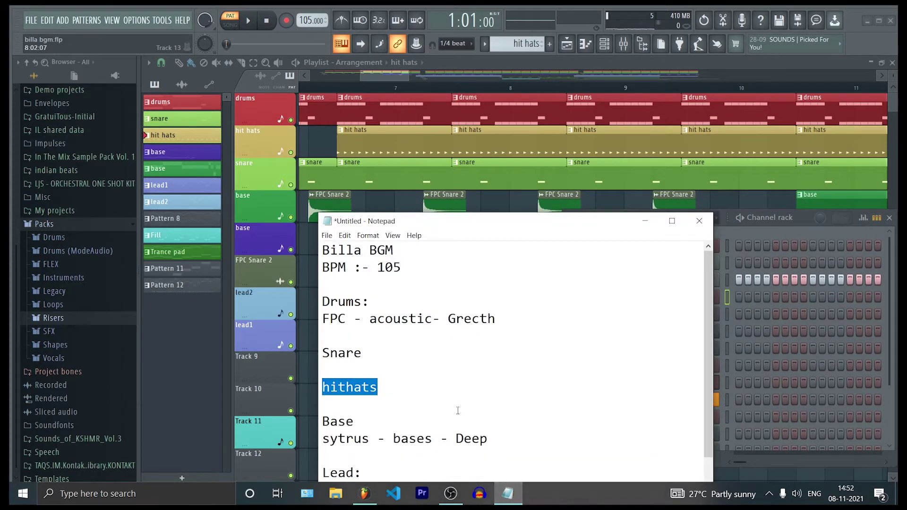
scroll(448, 398, "down", 1)
left_click(362, 368)
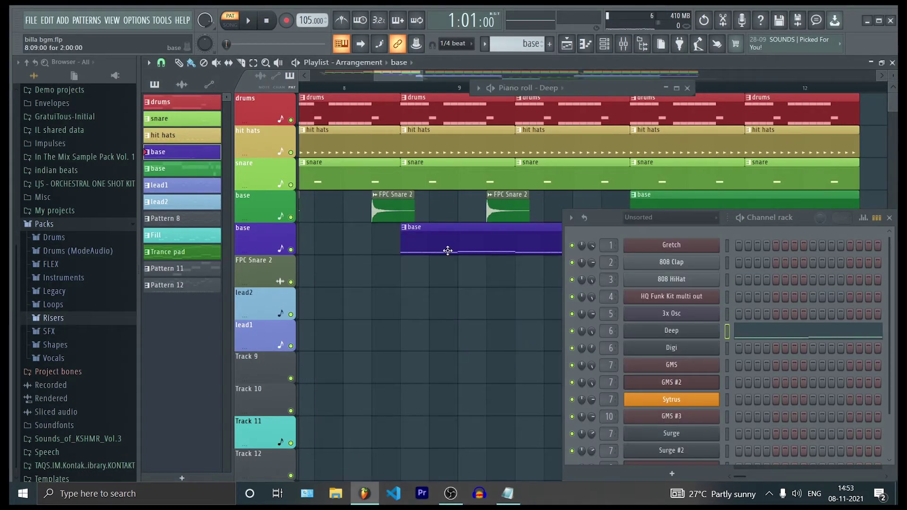
left_click(784, 333)
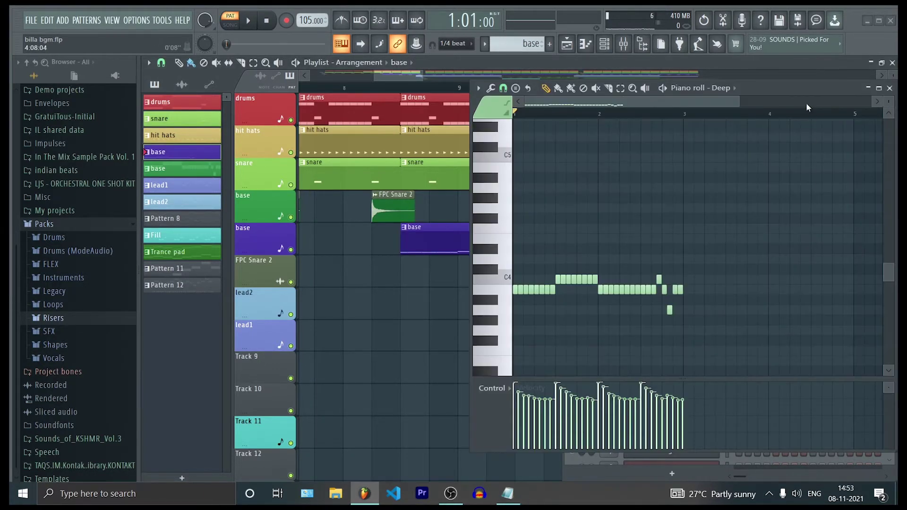
left_click_drag(801, 85, 605, 86)
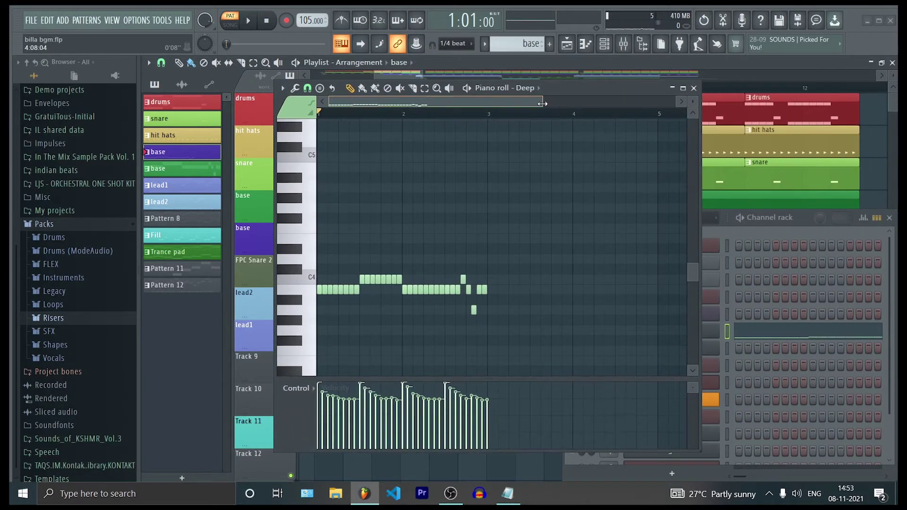
left_click_drag(543, 103, 429, 162)
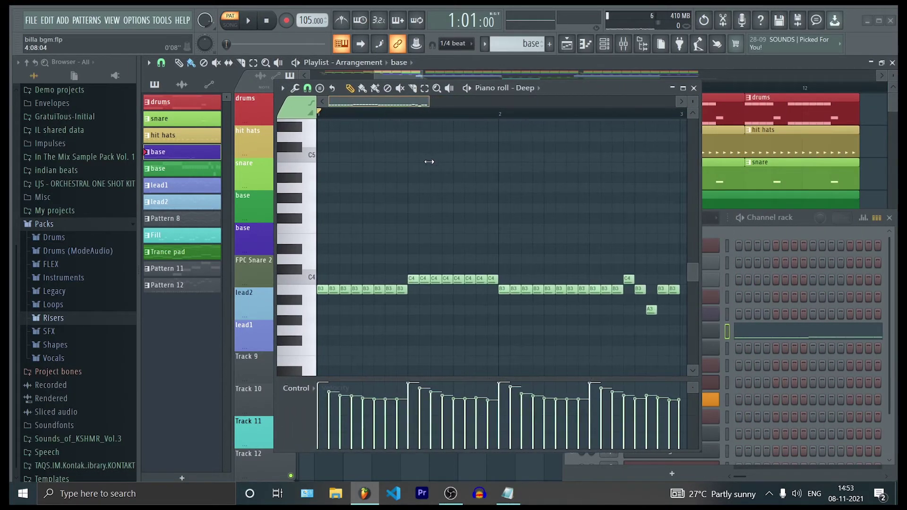
Step: Play the base pattern twice from the Deep piano roll, stop playback and close the piano roll
key("space")
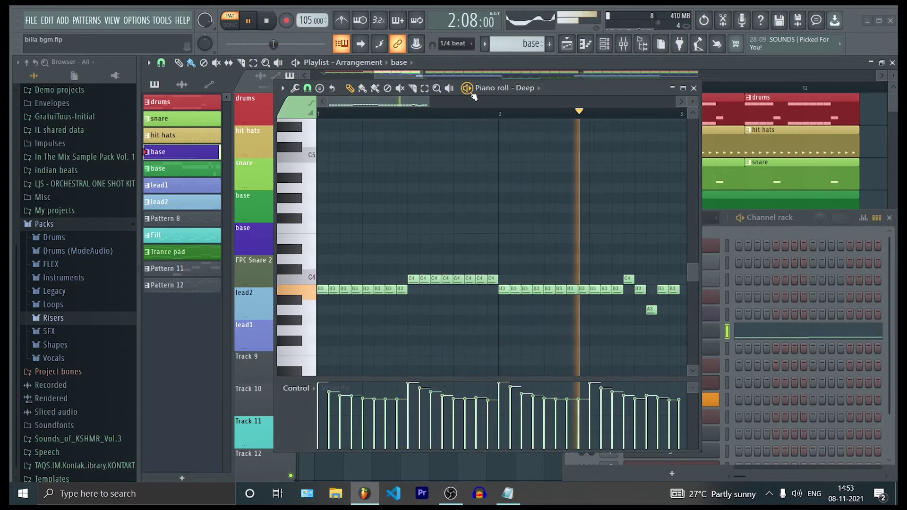
key("space")
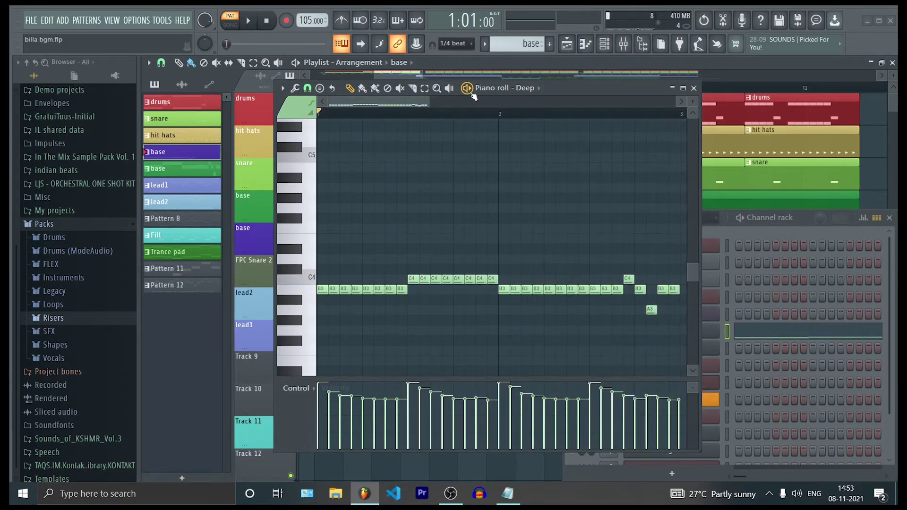
key("space")
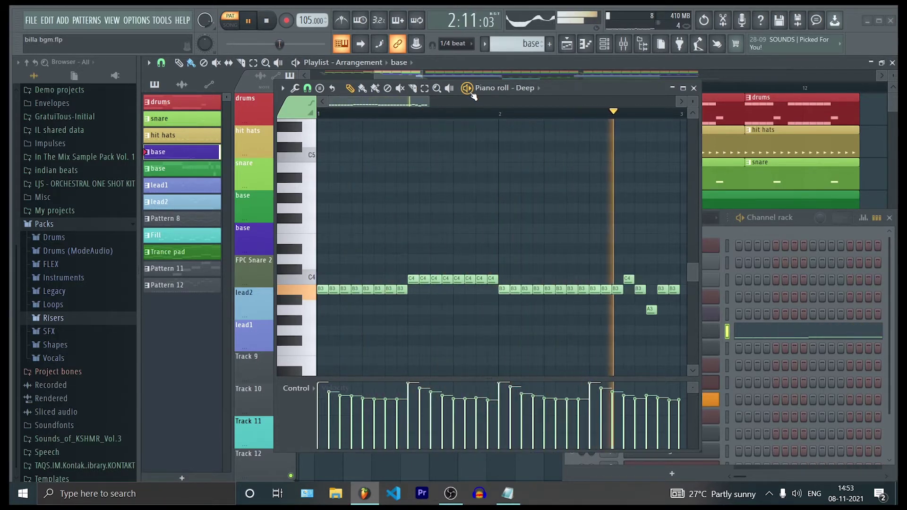
key("space")
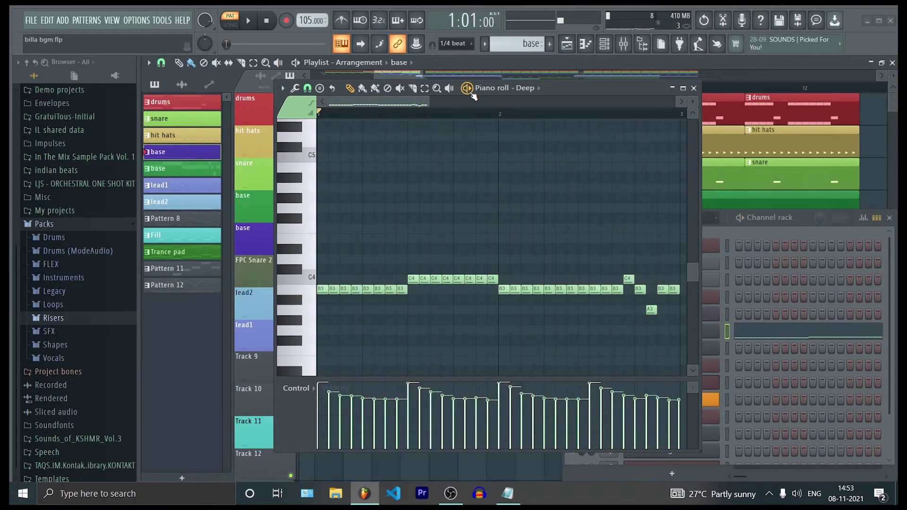
left_click(693, 88)
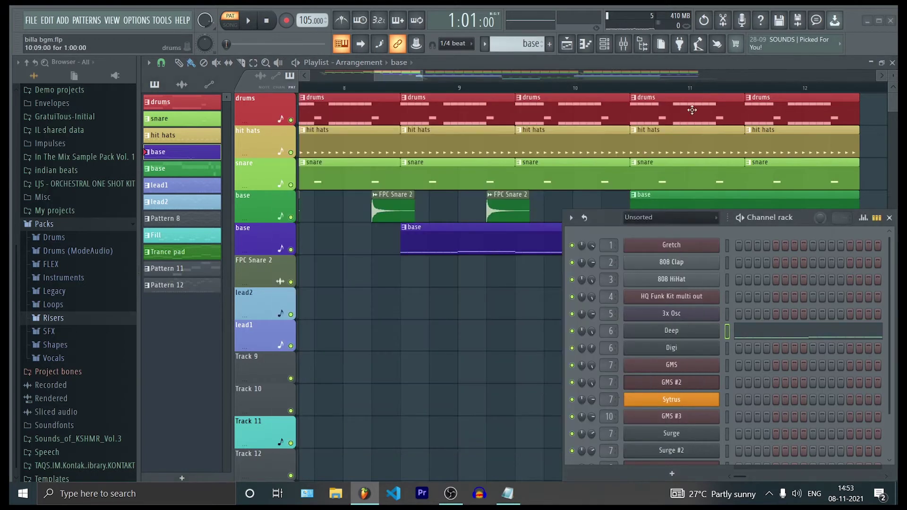
Step: Highlight the "sytrus - bases - Deep" line in Notepad, then return to the channel rack in FL Studio
left_click(508, 493)
left_click_drag(489, 394, 337, 391)
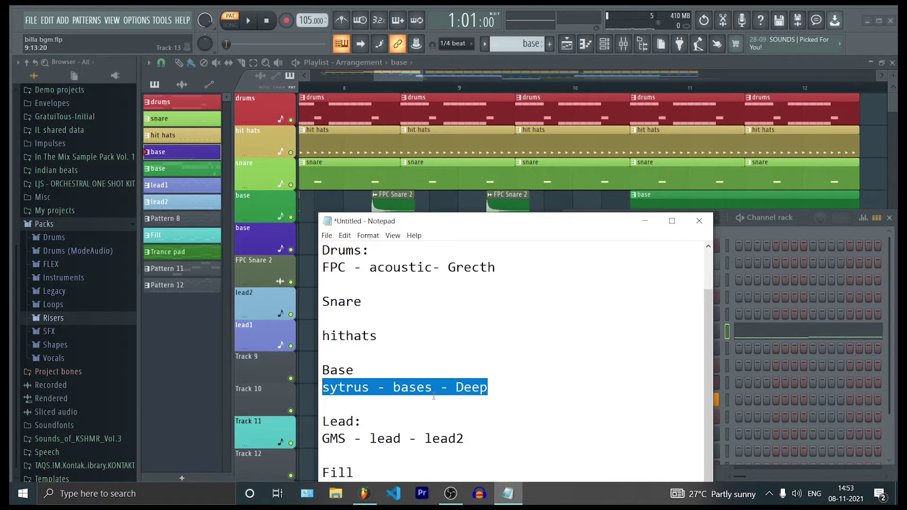
left_click(748, 335)
left_click(759, 335)
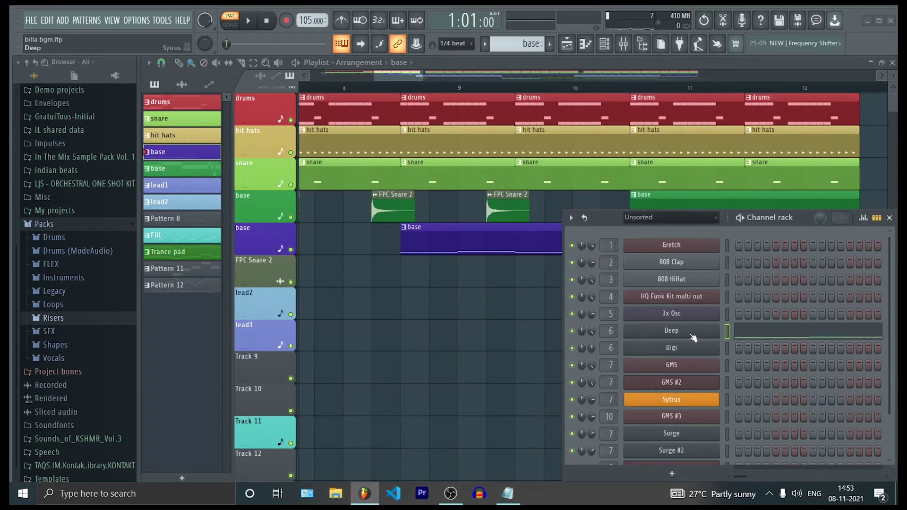
Step: Open the Deep channel's Sytrus plugin, show the Deep preset in the Bass category, and close the plugin
left_click(692, 336)
left_click(633, 104)
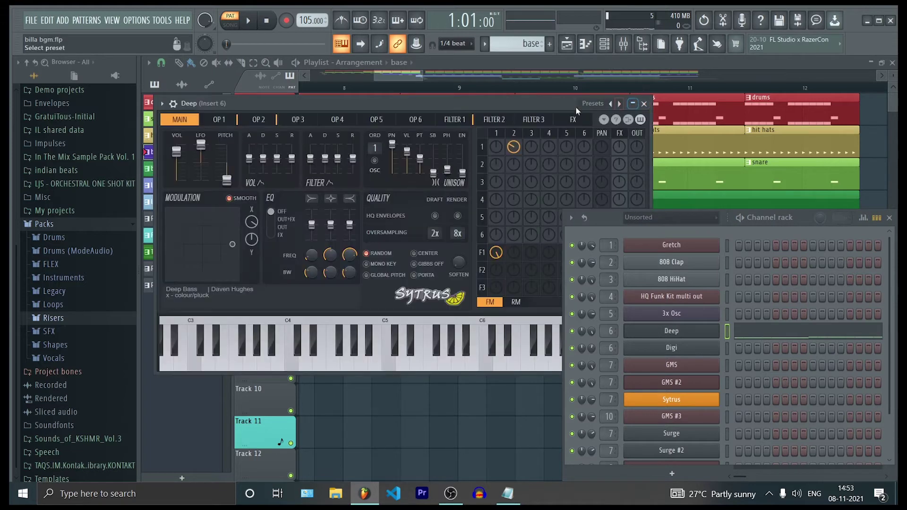
left_click(605, 104)
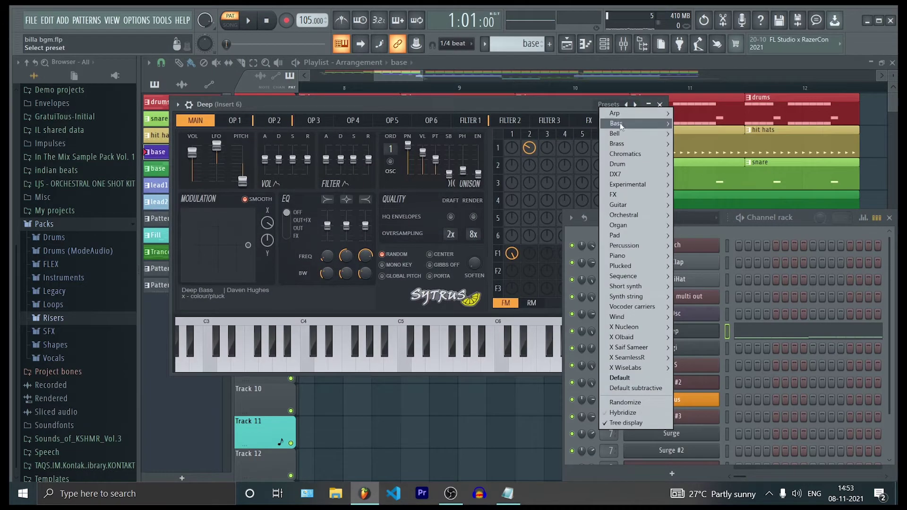
mouse_move(620, 124)
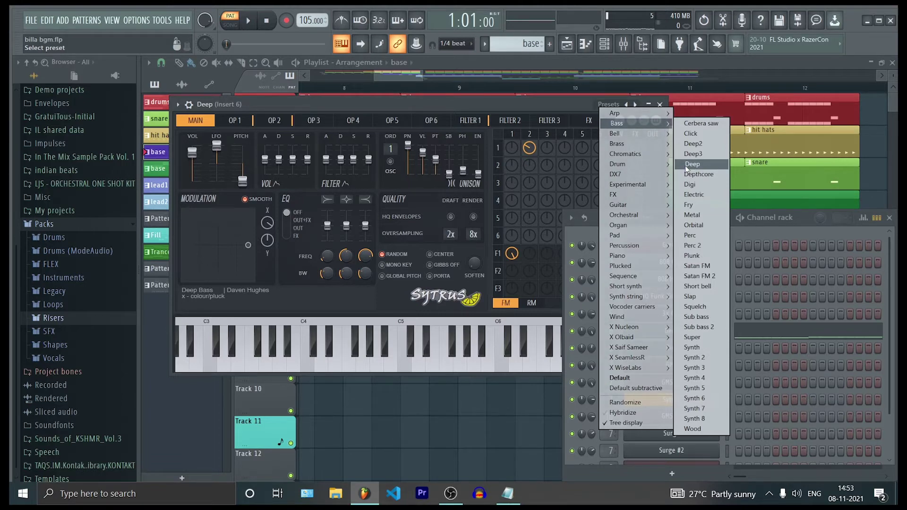
left_click(554, 107)
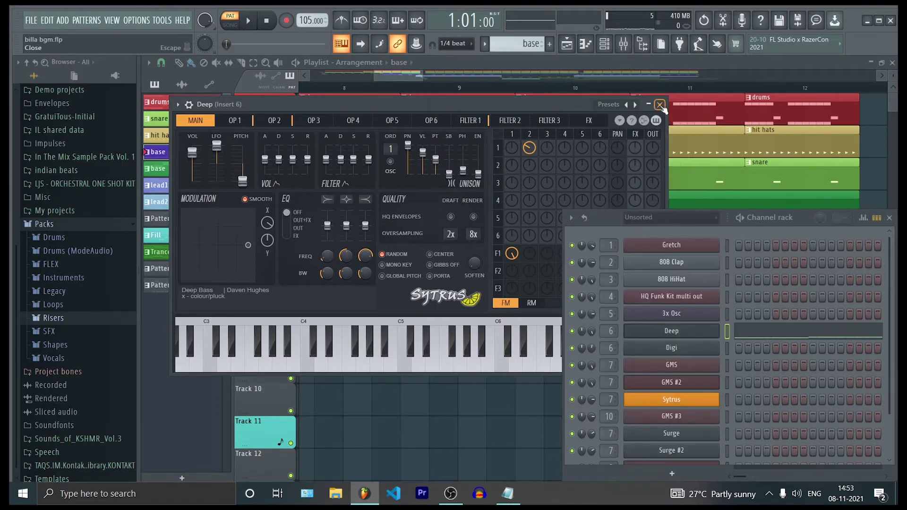
left_click(660, 105)
Step: Highlight the Lead heading in Notepad, then select the lead2 pattern from its playlist clip in FL Studio
left_click(509, 501)
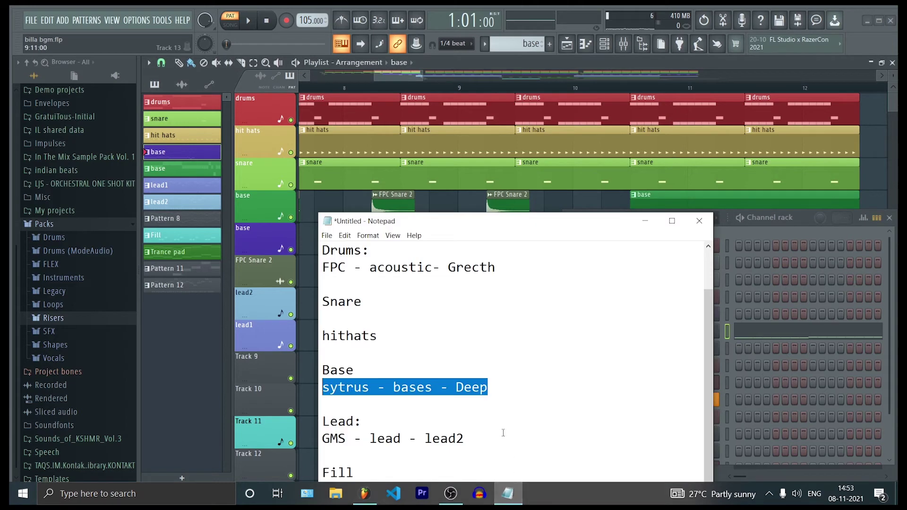
scroll(514, 375, "down", 1)
left_click_drag(388, 390, 315, 391)
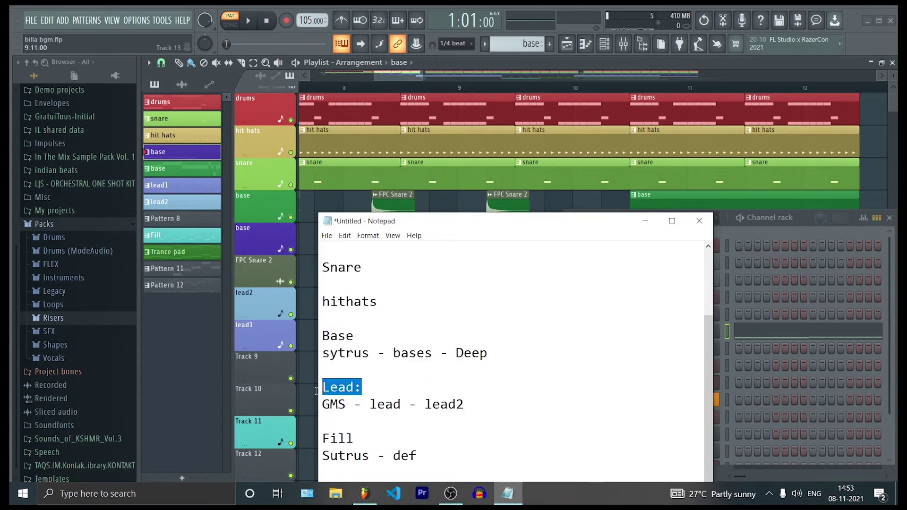
left_click(508, 494)
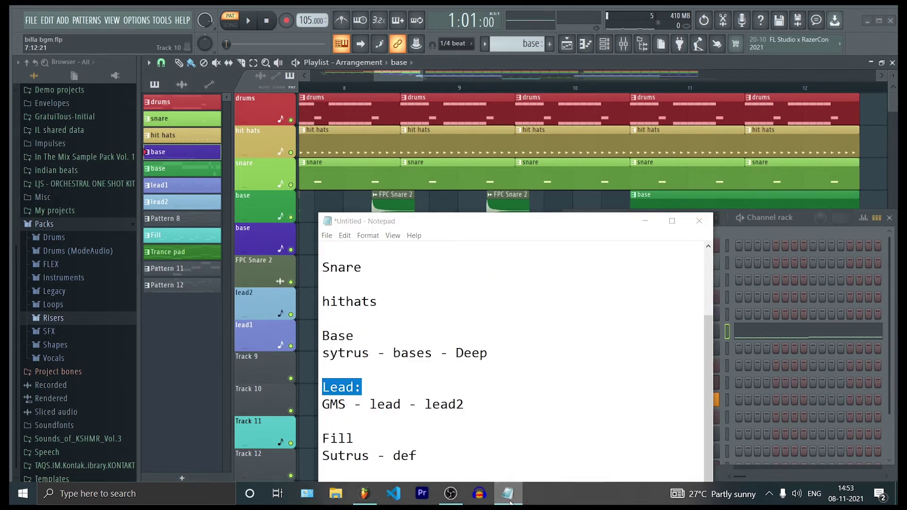
left_click(441, 77)
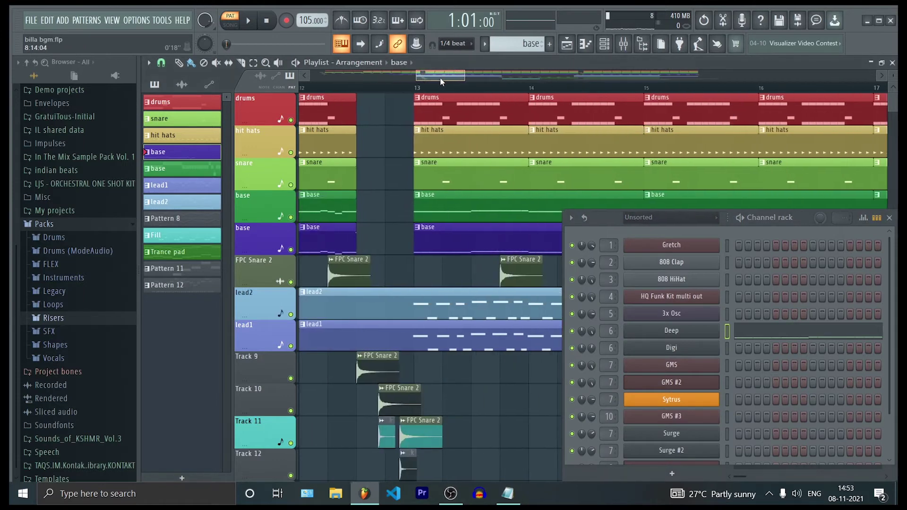
left_click(425, 303)
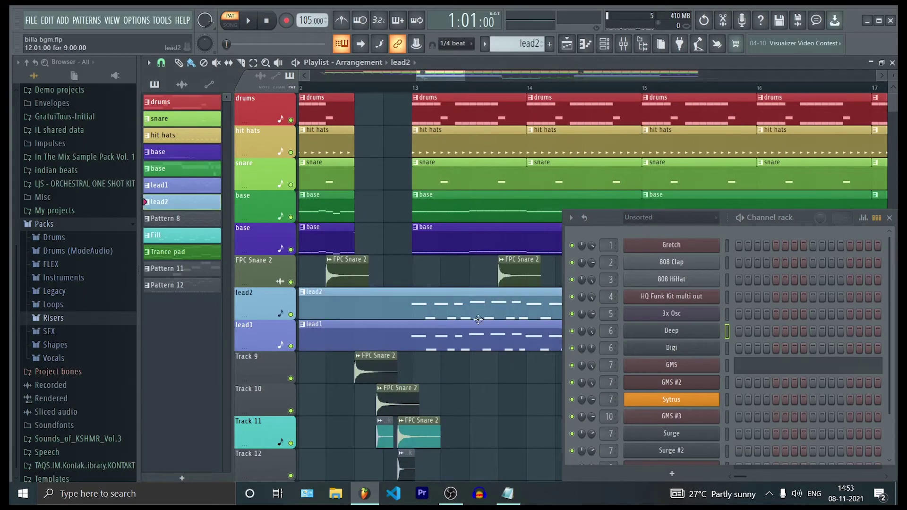
Step: Show the lead2 pattern's GMS notes in the piano roll, play them from bar 2, stop and close the piano roll
left_click(788, 362)
left_click_drag(360, 101, 374, 102)
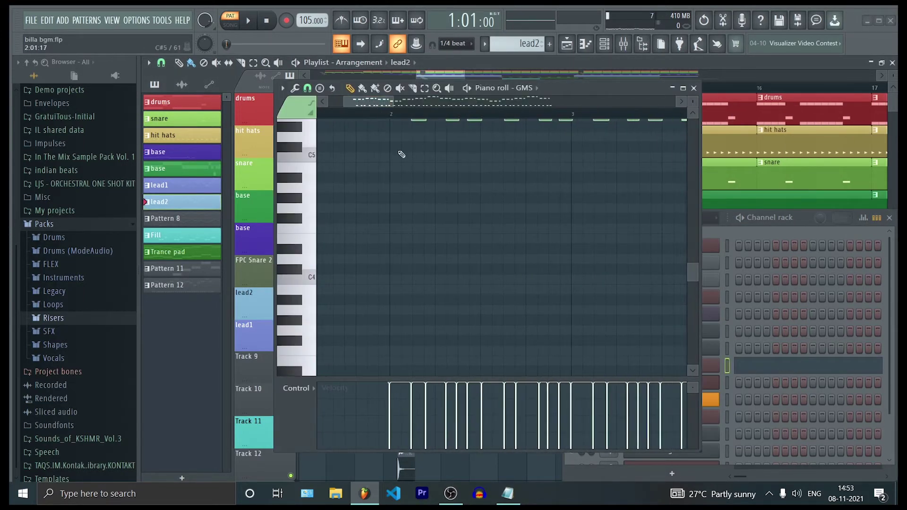
scroll(402, 153, "up", 5)
left_click(394, 115)
key("space")
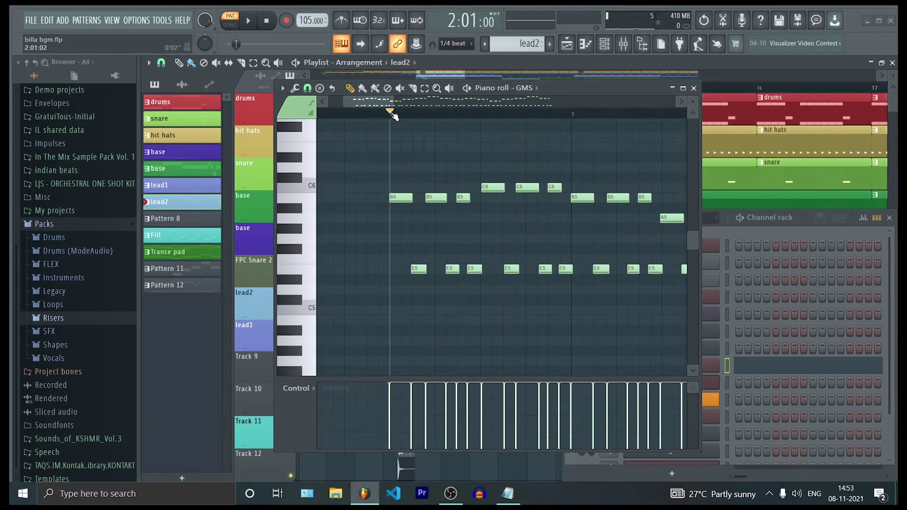
left_click_drag(381, 101, 457, 100)
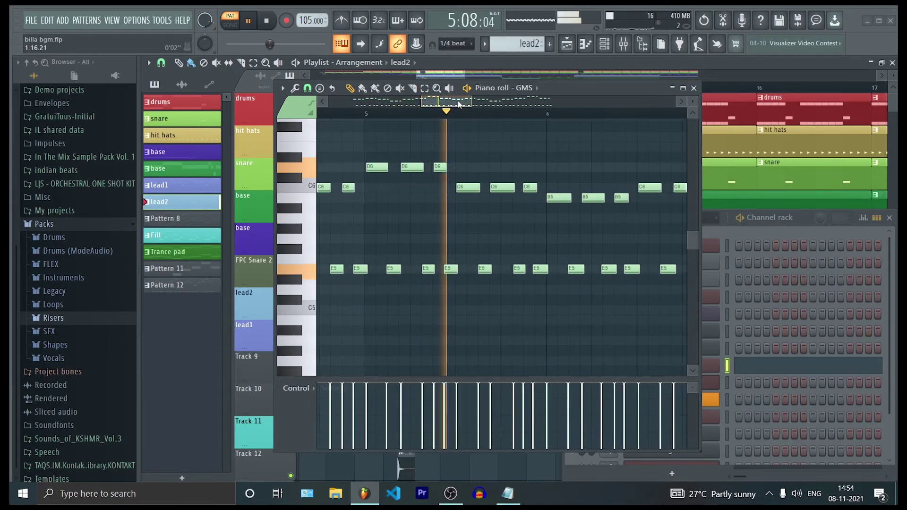
key("space")
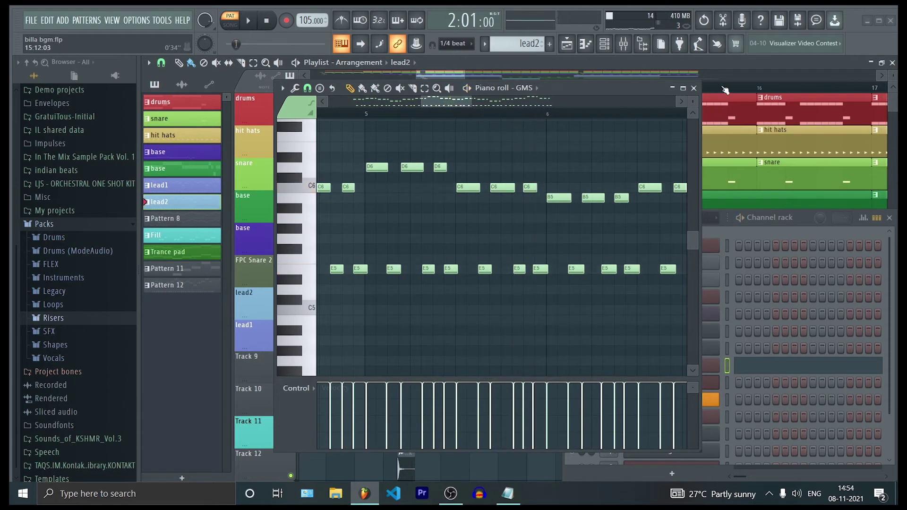
left_click(693, 88)
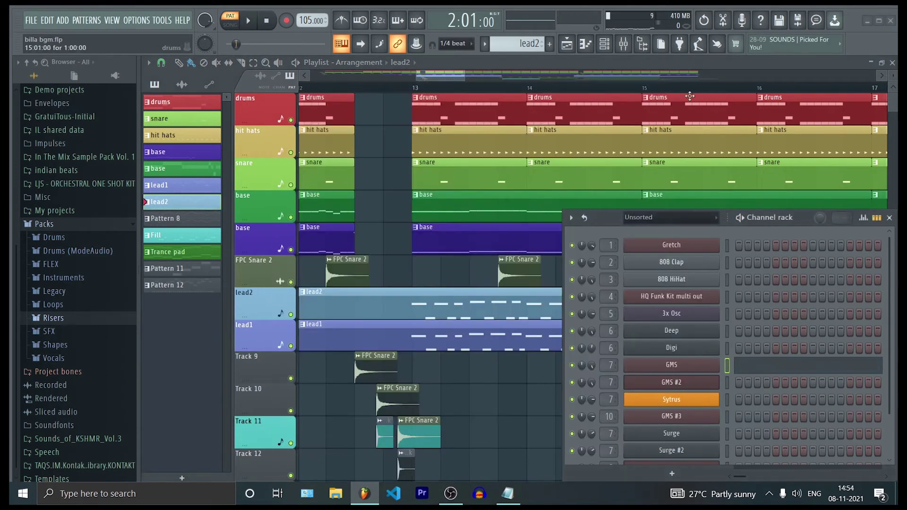
Step: Highlight the "GMS - lead - lead2" line in Notepad and return to FL Studio
left_click(508, 493)
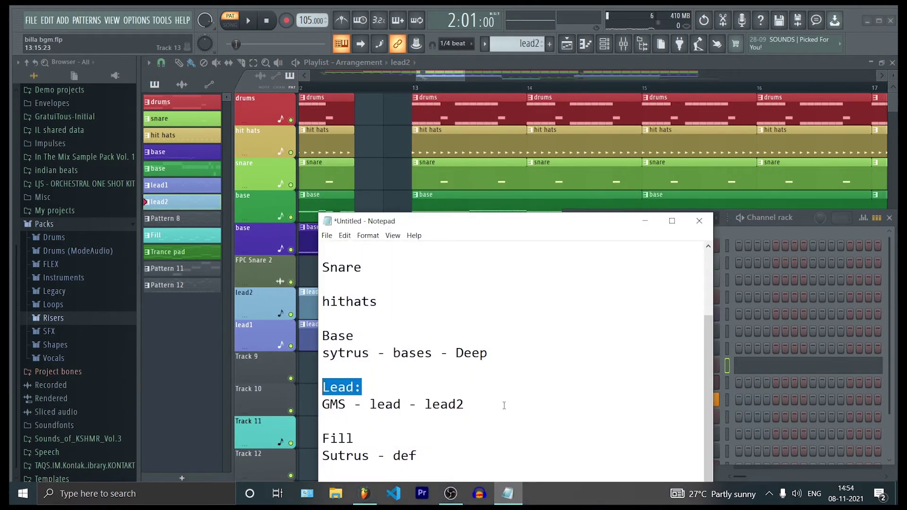
left_click_drag(504, 405, 331, 410)
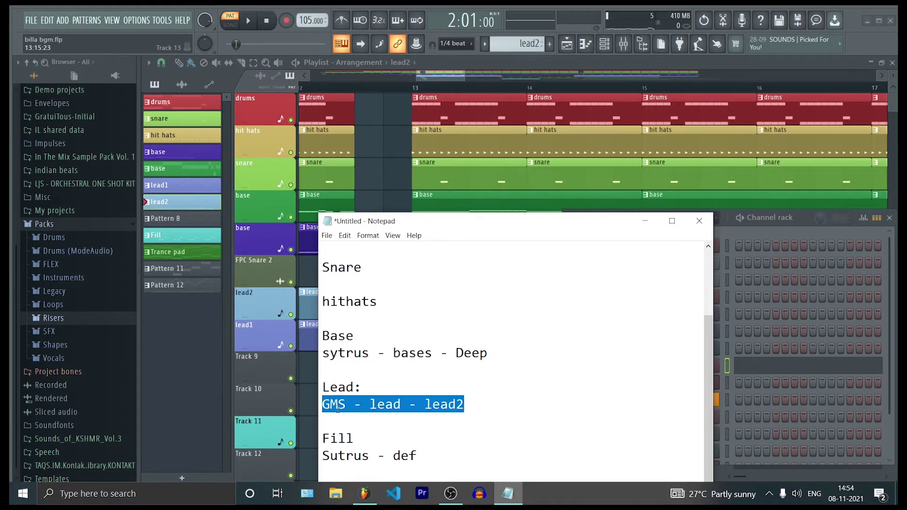
left_click(644, 221)
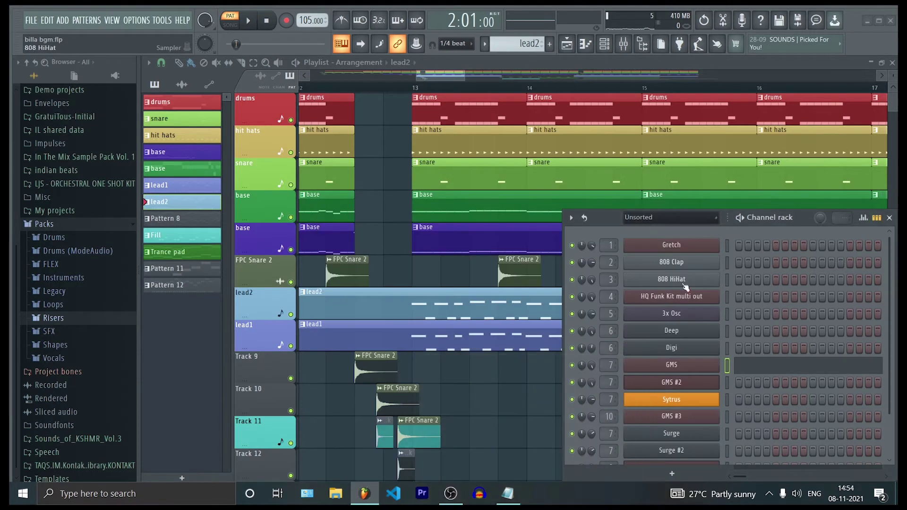
Step: Open the GMS channel's plugin, show the Lead 2 program in the Leads & Synths bank, and close the plugin
left_click(699, 370)
left_click(702, 112)
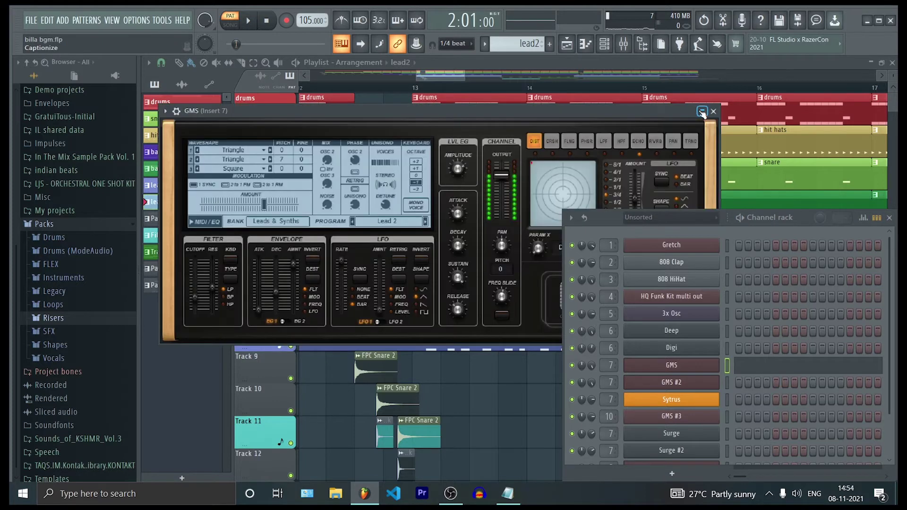
left_click(273, 223)
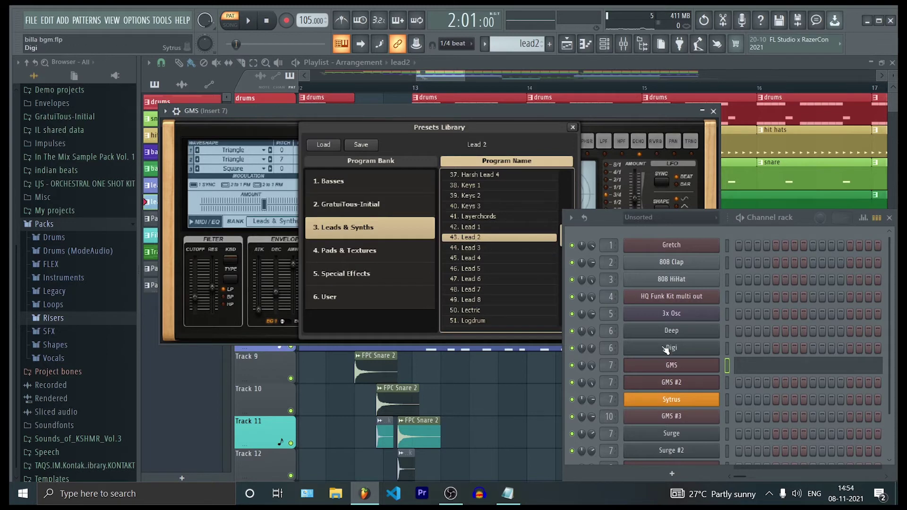
left_click(683, 370)
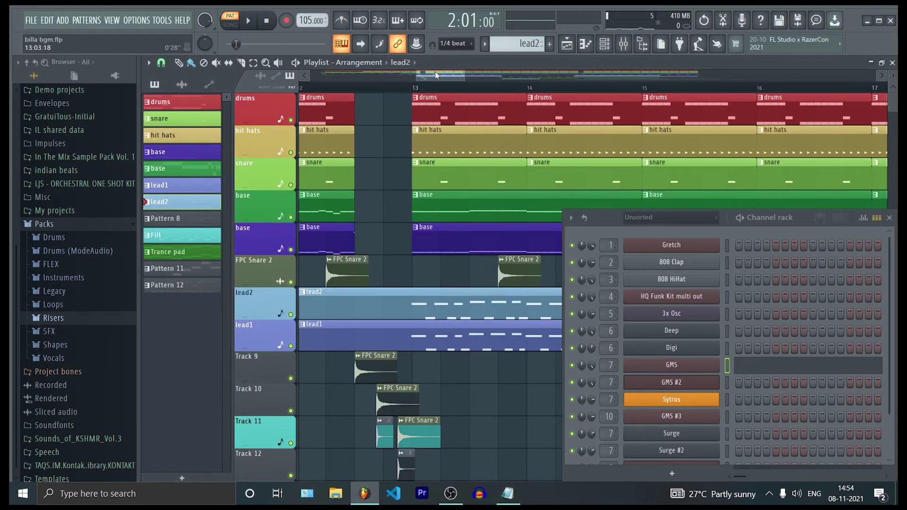
Step: Highlight the Fill heading in Notepad and insert a blank line beneath it
left_click_drag(435, 76, 452, 77)
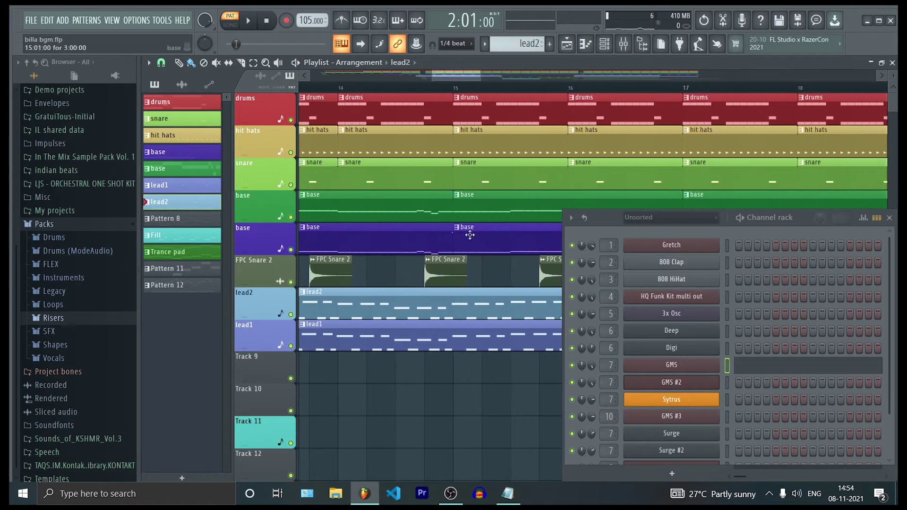
left_click(511, 497)
left_click_drag(370, 444, 317, 442)
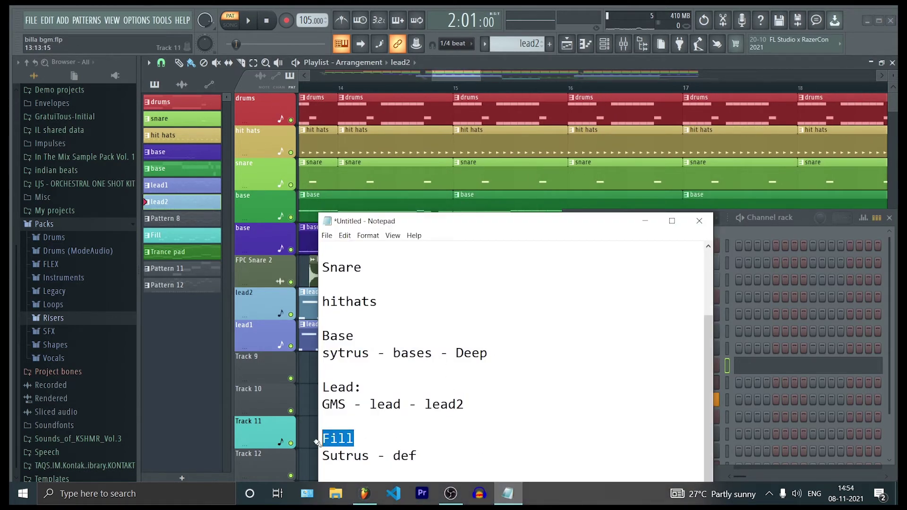
left_click(376, 445)
key("Return")
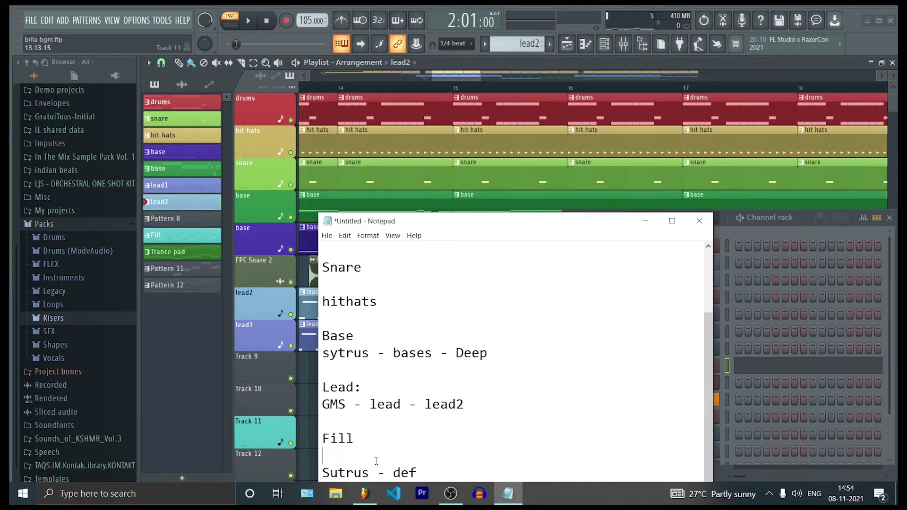
left_click_drag(355, 438, 329, 439)
Step: Show the Fill pattern's Sytrus notes in the piano roll, play the pattern, stop and close the piano roll
left_click(774, 406)
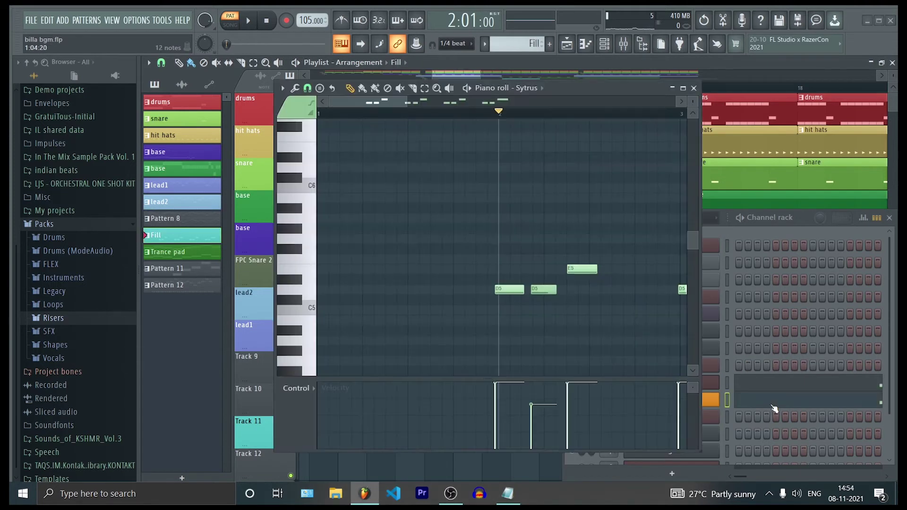
left_click_drag(370, 104, 457, 101)
key("space")
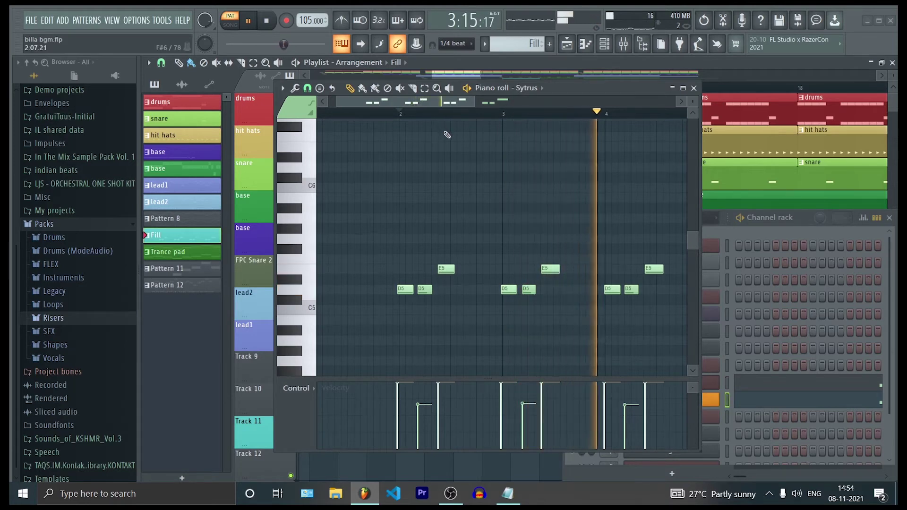
left_click_drag(426, 99, 453, 106)
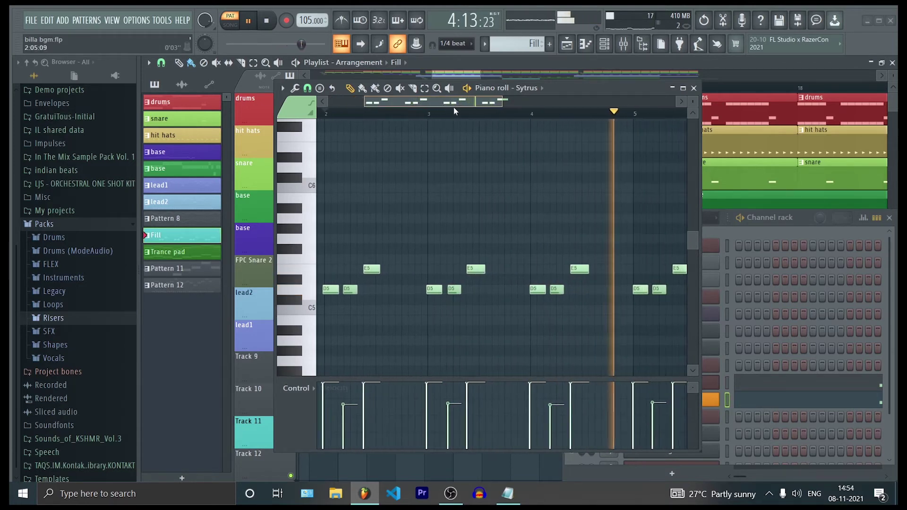
key("space")
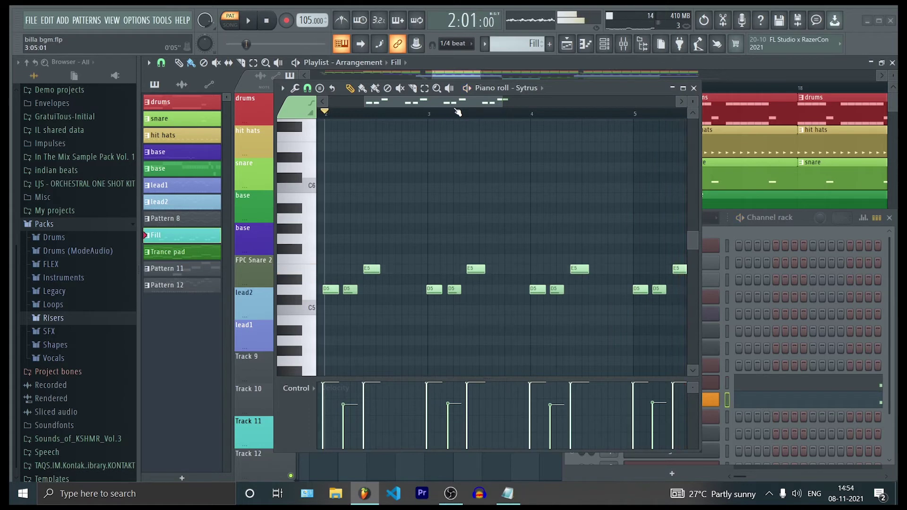
key("F7")
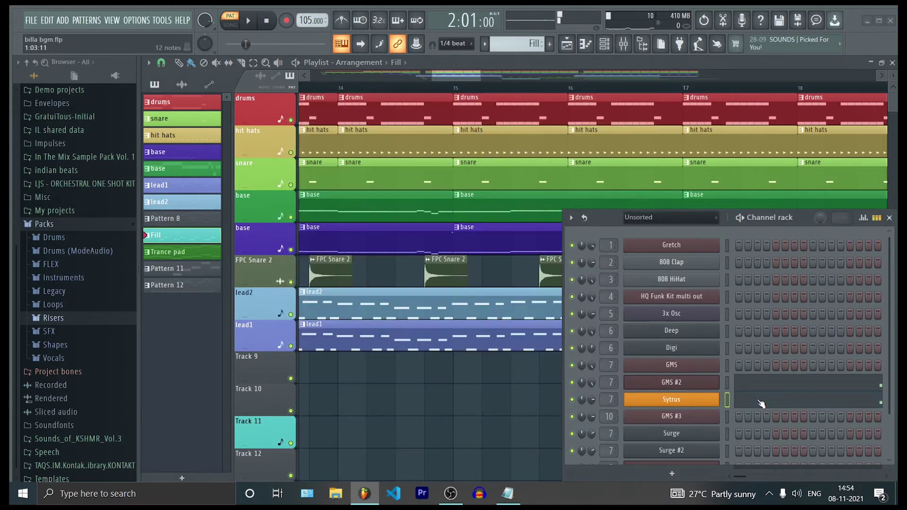
Step: Highlight the "Sutrus" line under Fill in Notepad and return to FL Studio
left_click(513, 496)
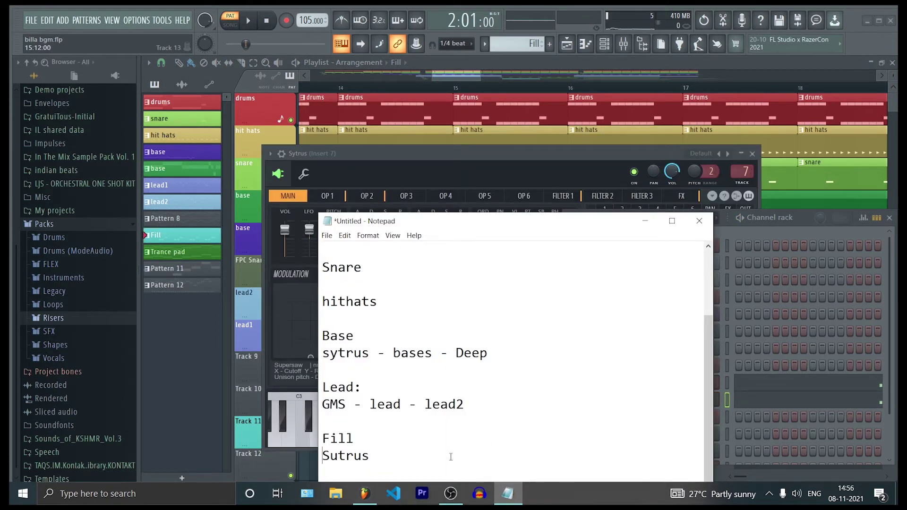
left_click_drag(364, 457, 324, 451)
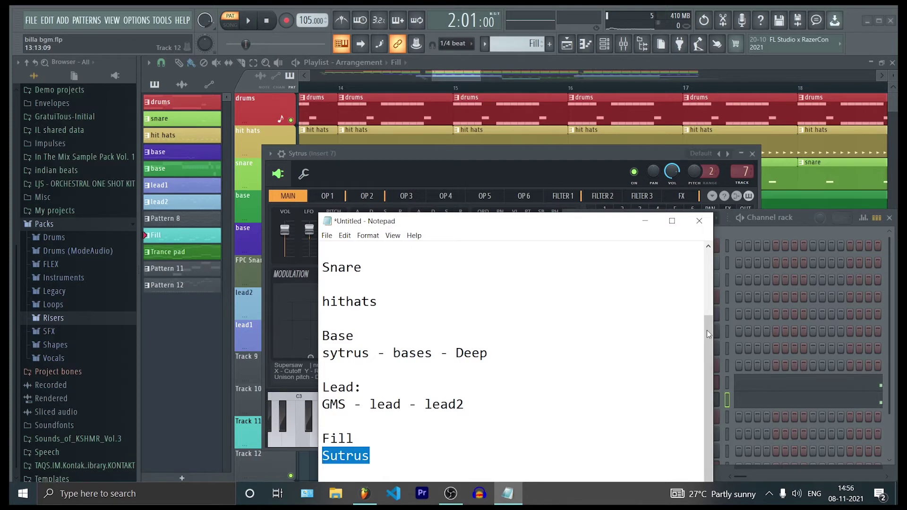
left_click(645, 221)
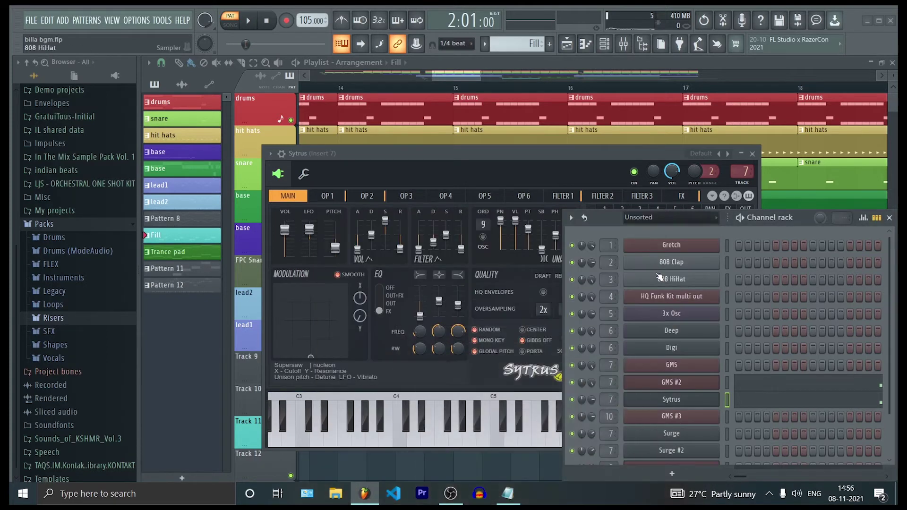
Step: Show Sytrus in the list of replacement plugins for the Sytrus channel
right_click(686, 401)
mouse_move(707, 413)
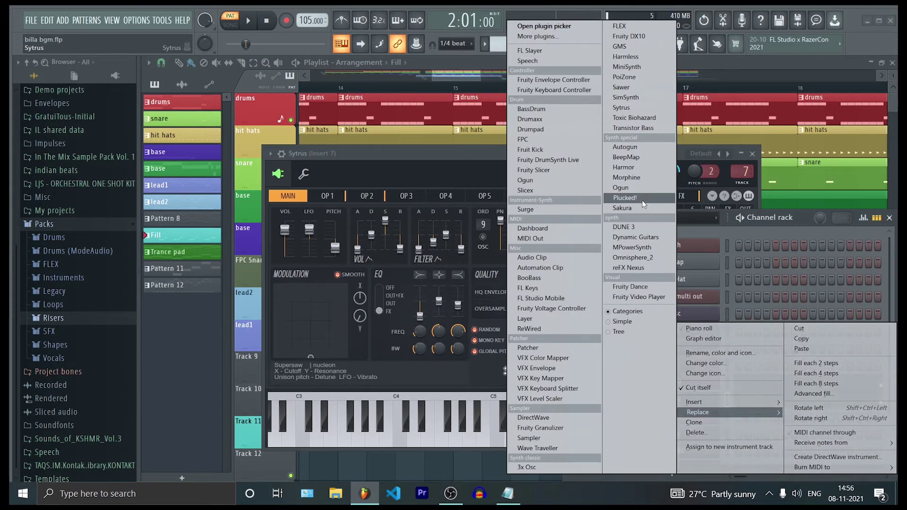
left_click(623, 108)
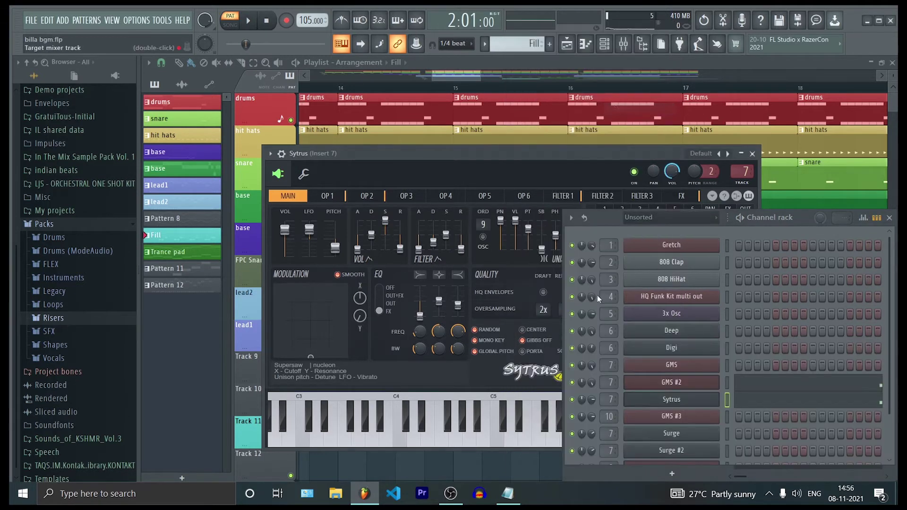
Step: Audition notes on the Sytrus keyboard and check the Fill entry in Notepad
left_click(483, 441)
left_click(498, 442)
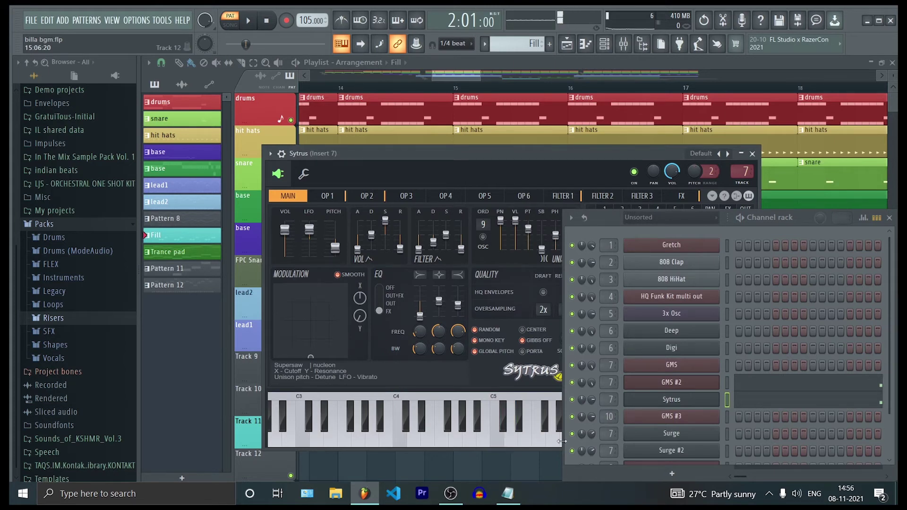
left_click(508, 493)
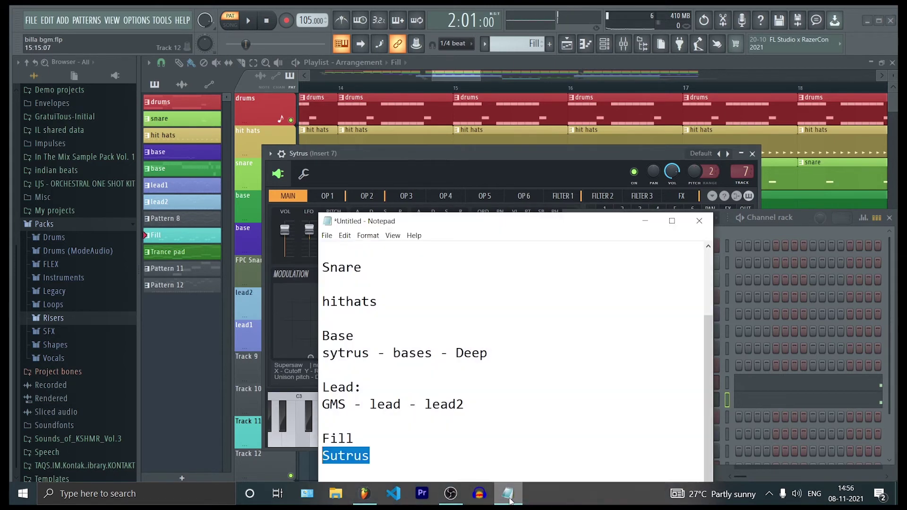
left_click(508, 493)
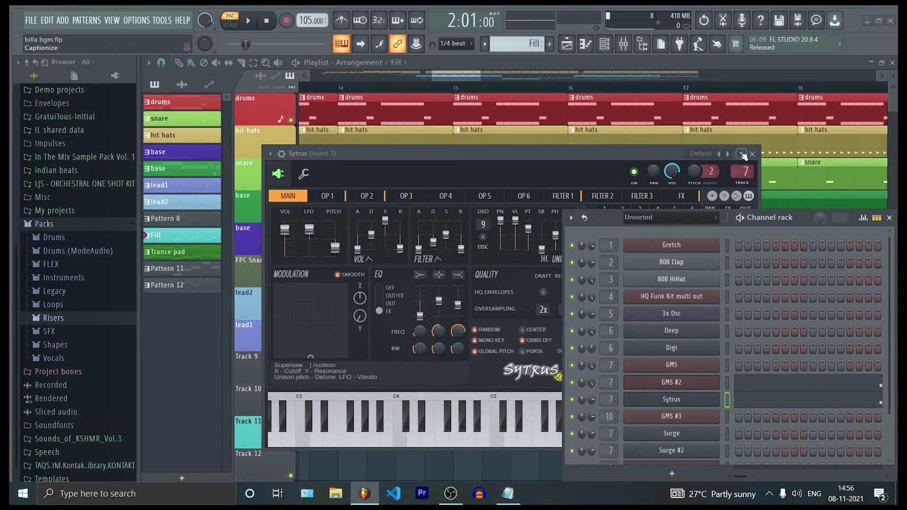
Step: Put away the Sytrus window and select the Trance pad clip on Track 10 of the playlist
left_click(741, 153)
left_click_drag(440, 75, 533, 89)
scroll(532, 107, "left", 4)
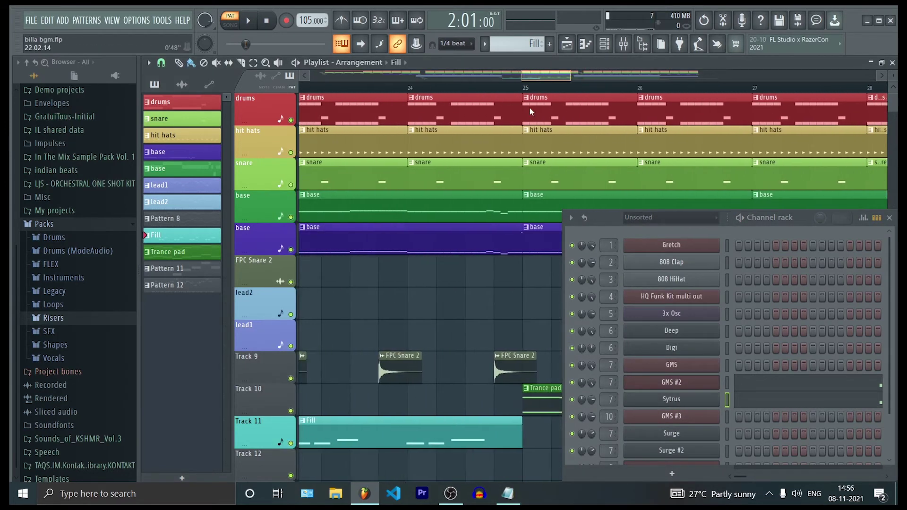
left_click(439, 413)
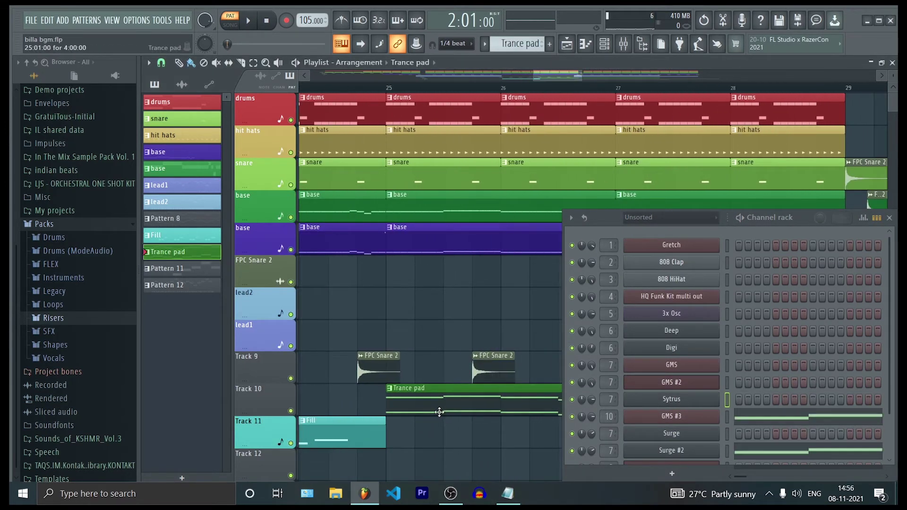
Step: Add a "Trance pad" heading below the Fill entry in Notepad, highlight it and return to FL Studio
left_click(507, 495)
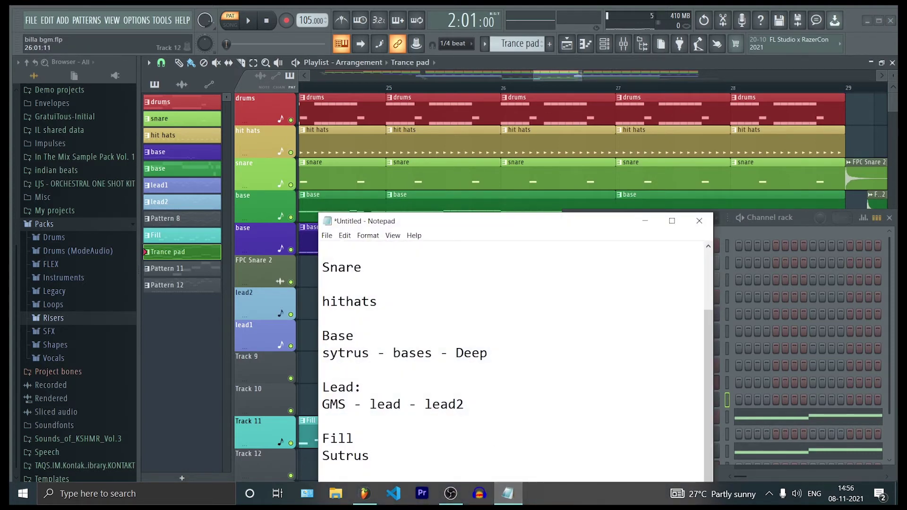
key("Return")
key("Return")
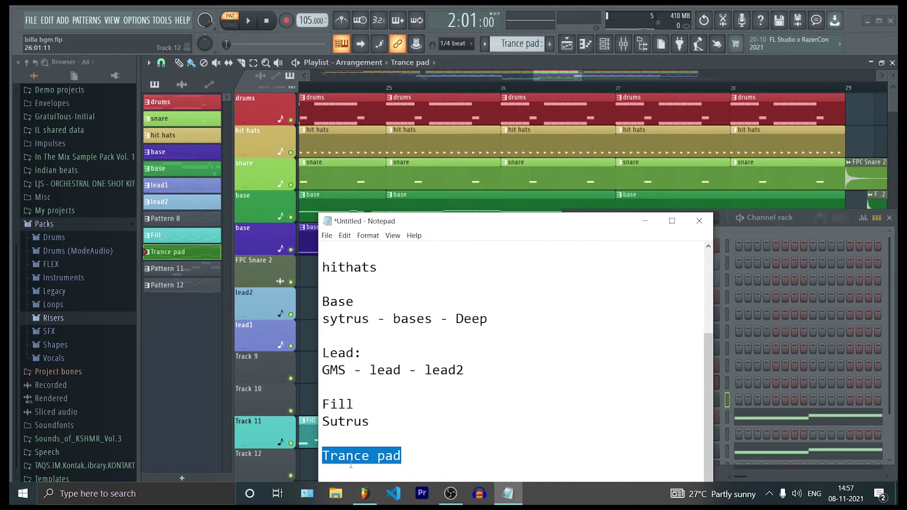
left_click(646, 221)
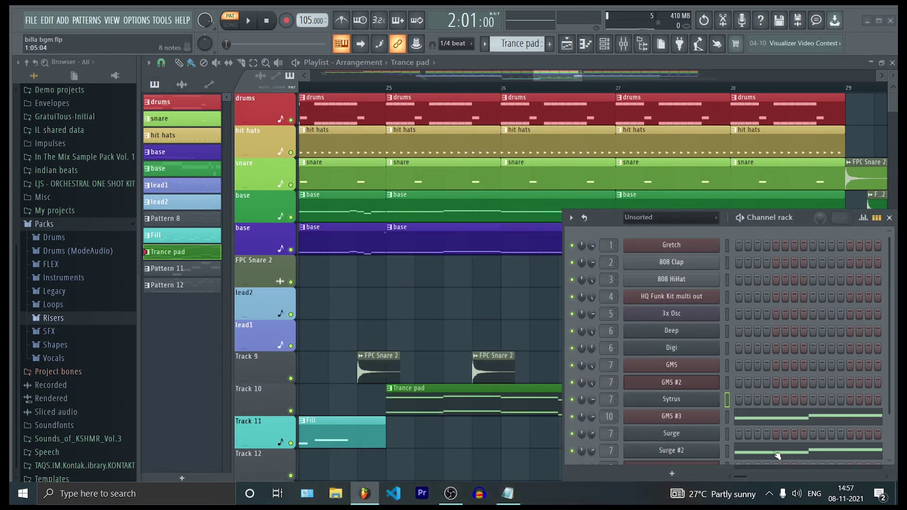
Step: Show the Trance pad pattern's Surge #2 notes in the piano roll, play the pattern, stop and close the piano roll
left_click(759, 455)
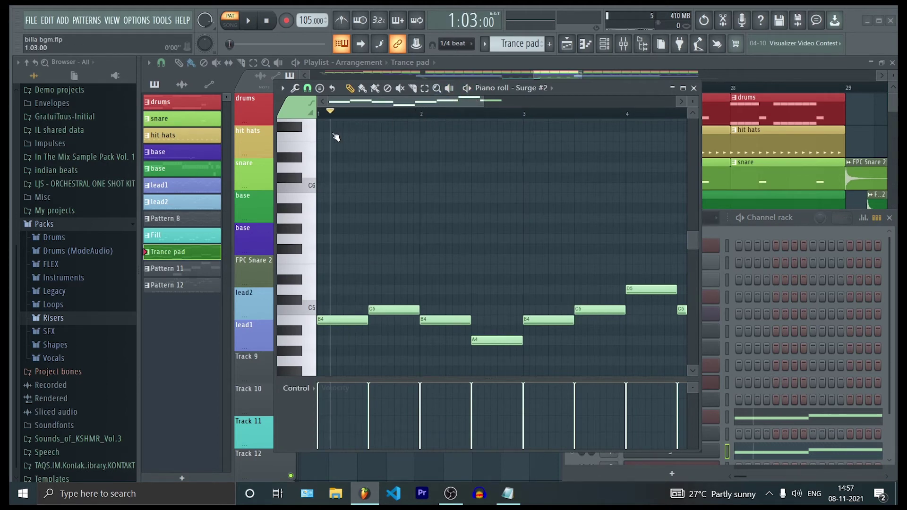
key("space")
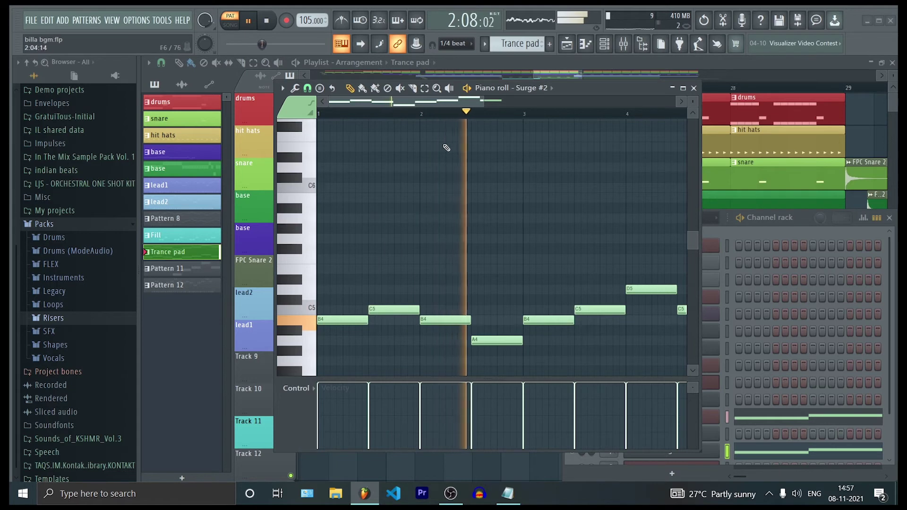
left_click_drag(457, 97, 542, 103)
key("space")
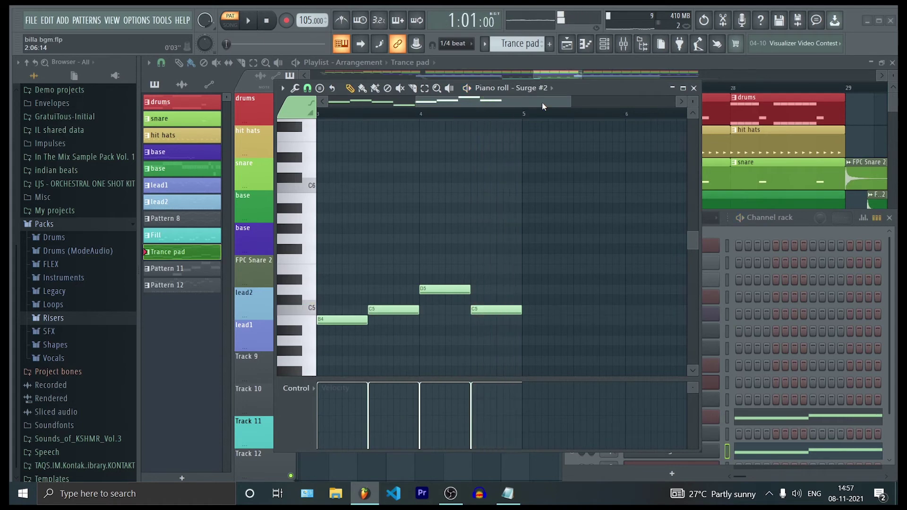
left_click(694, 88)
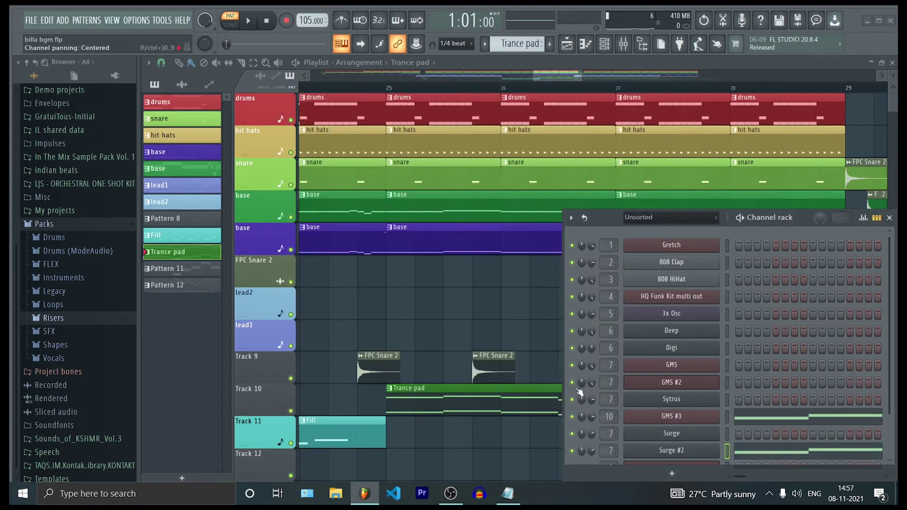
Step: Add a "Final Mix" heading below Trance pad in Notepad, highlight it and return to the start of the playlist in FL Studio
left_click_drag(558, 77, 318, 96)
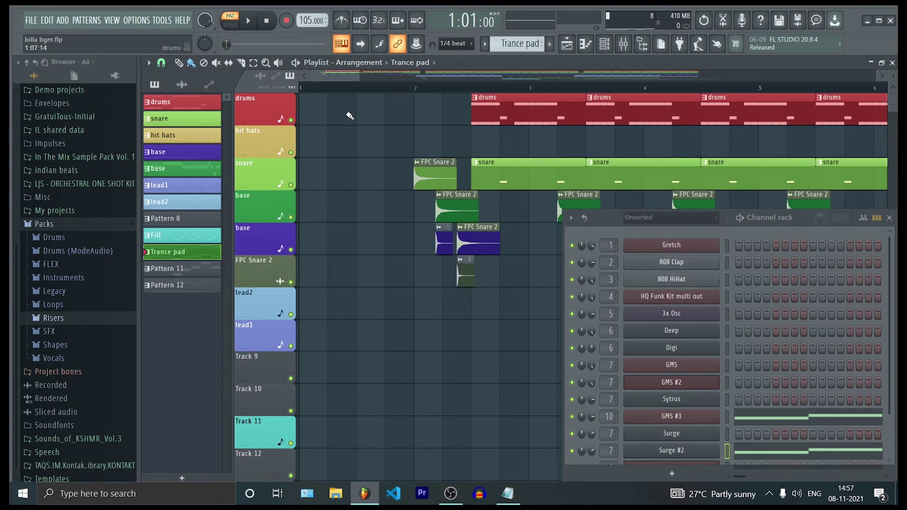
left_click(508, 496)
key("Return")
key("Return")
type("Final Mix")
key("shift+Left")
key("shift+Left")
key("shift+Left")
key("shift+Left")
key("shift+Left")
key("shift+Left")
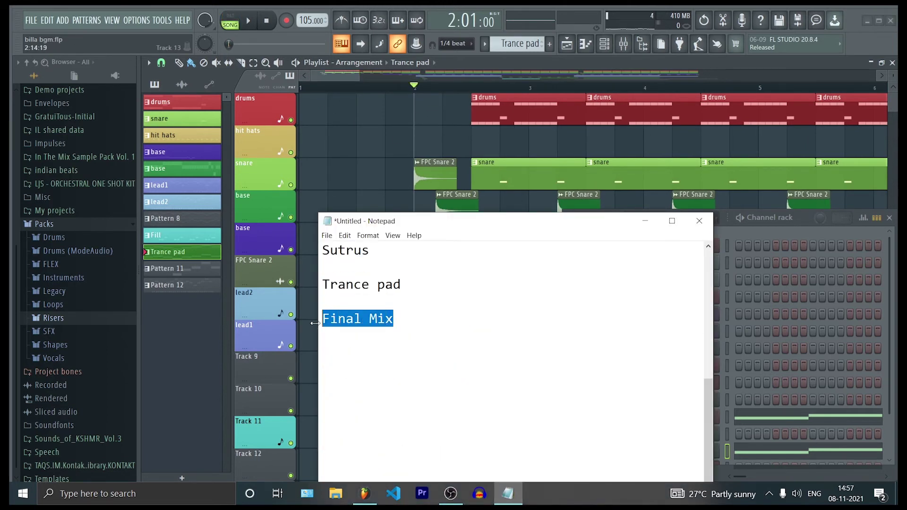
left_click(645, 223)
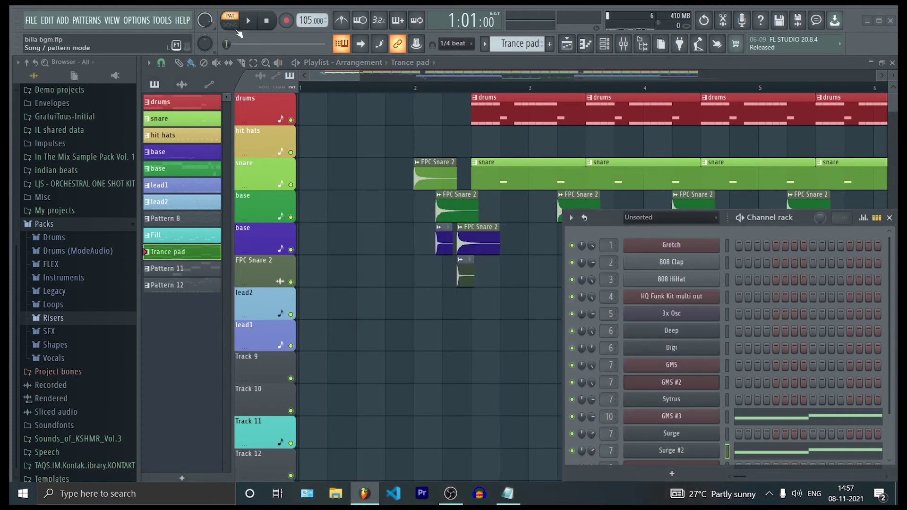
Step: Play the full arrangement from bar 2 in song mode and close the channel rack to uncover the playlist
left_click_drag(360, 76, 376, 78)
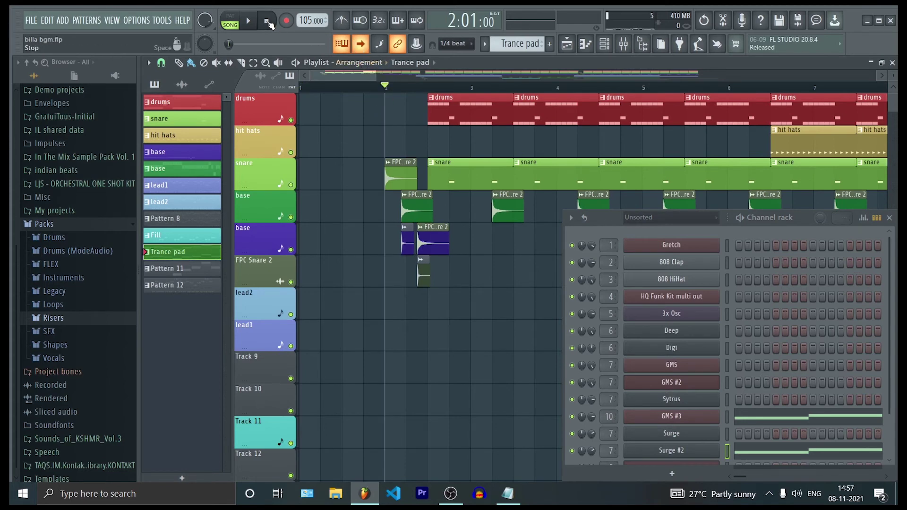
key("space")
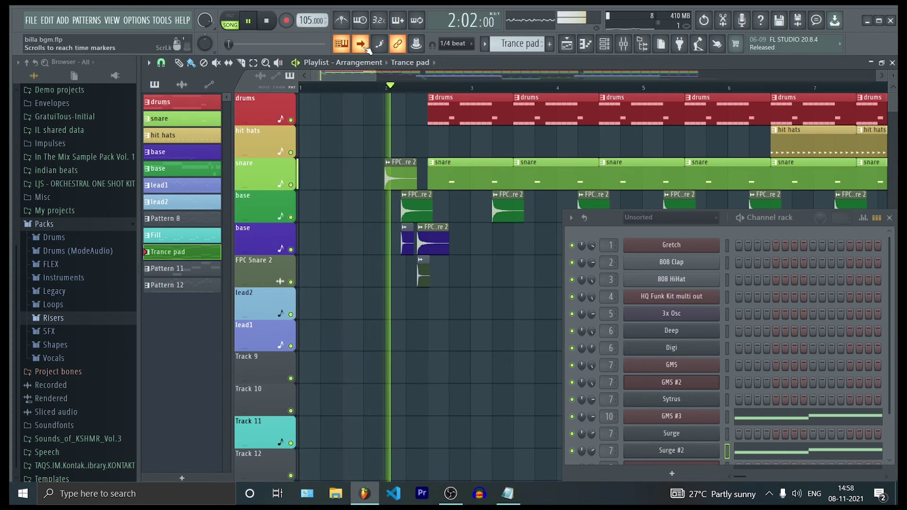
left_click_drag(377, 76, 382, 76)
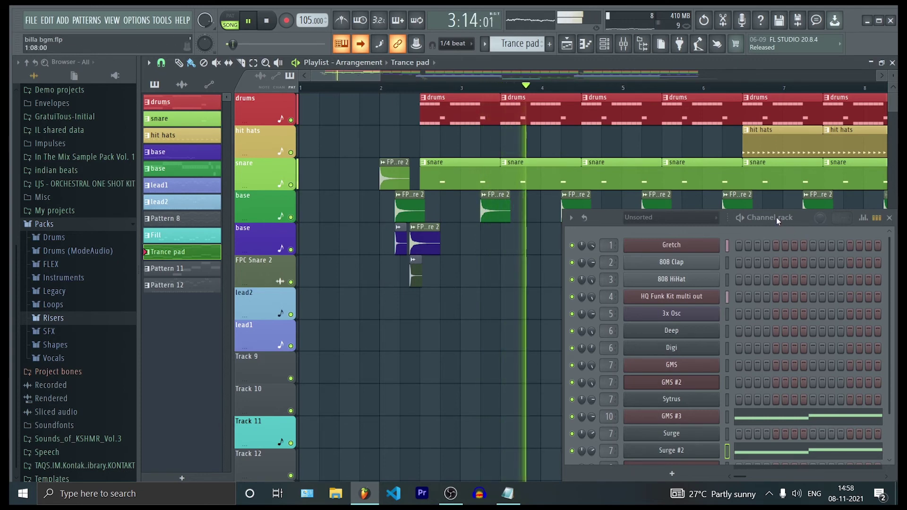
left_click_drag(776, 217, 566, 277)
left_click(681, 277)
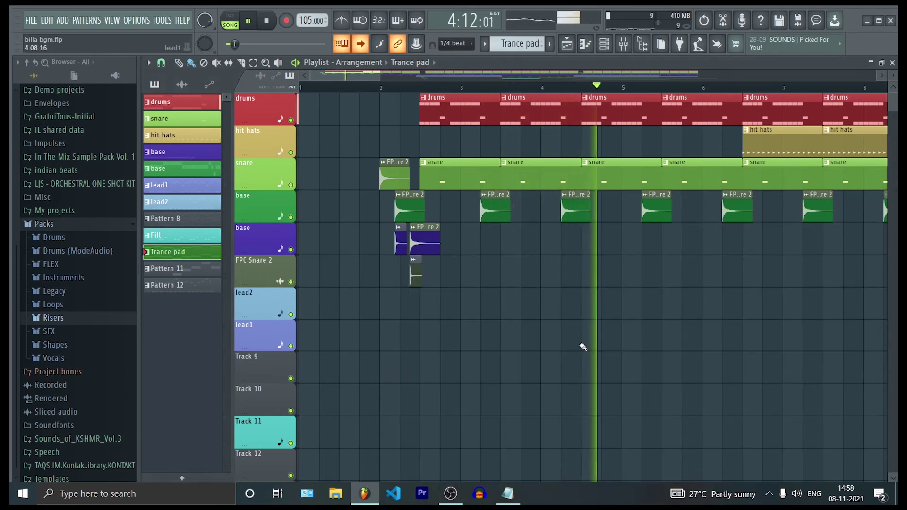
Step: Follow the song's playback through the playlist, from the hi-hats and leads to the Fill and Trance pad clips
left_click_drag(372, 75, 396, 73)
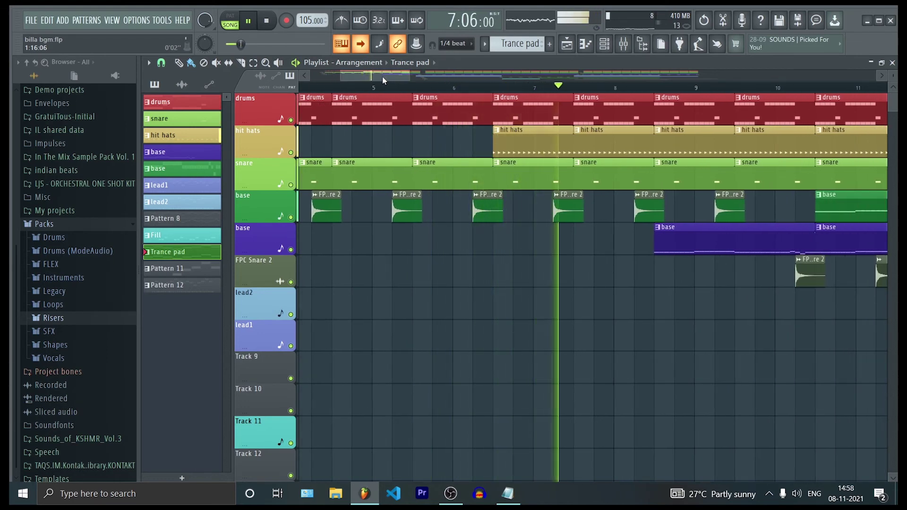
left_click_drag(355, 75, 414, 79)
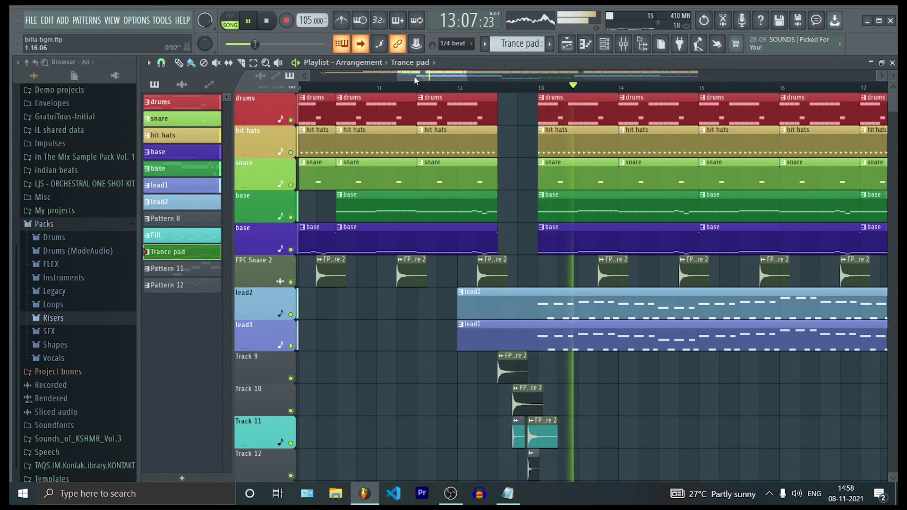
left_click_drag(414, 76, 439, 80)
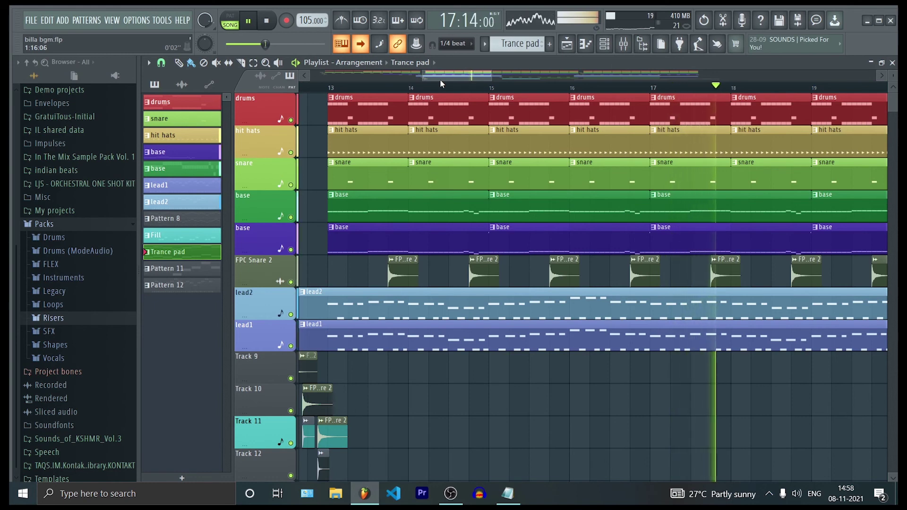
left_click_drag(441, 79, 529, 78)
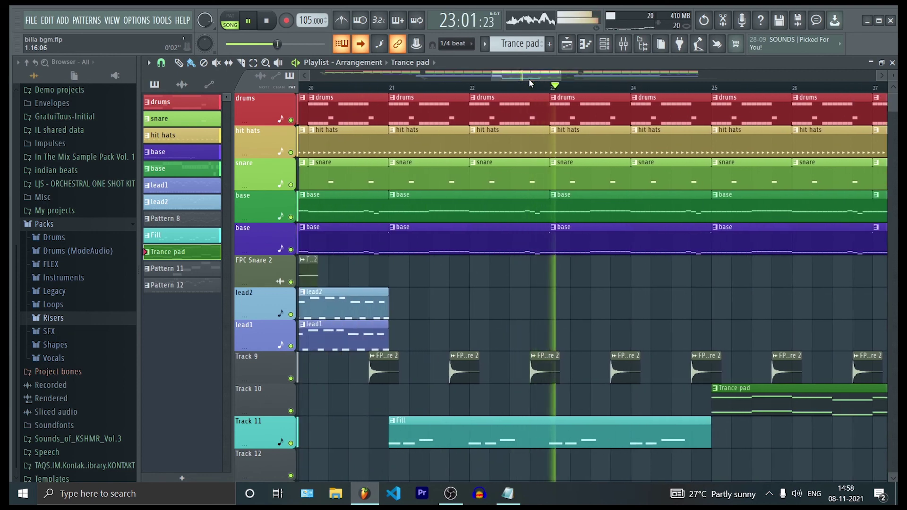